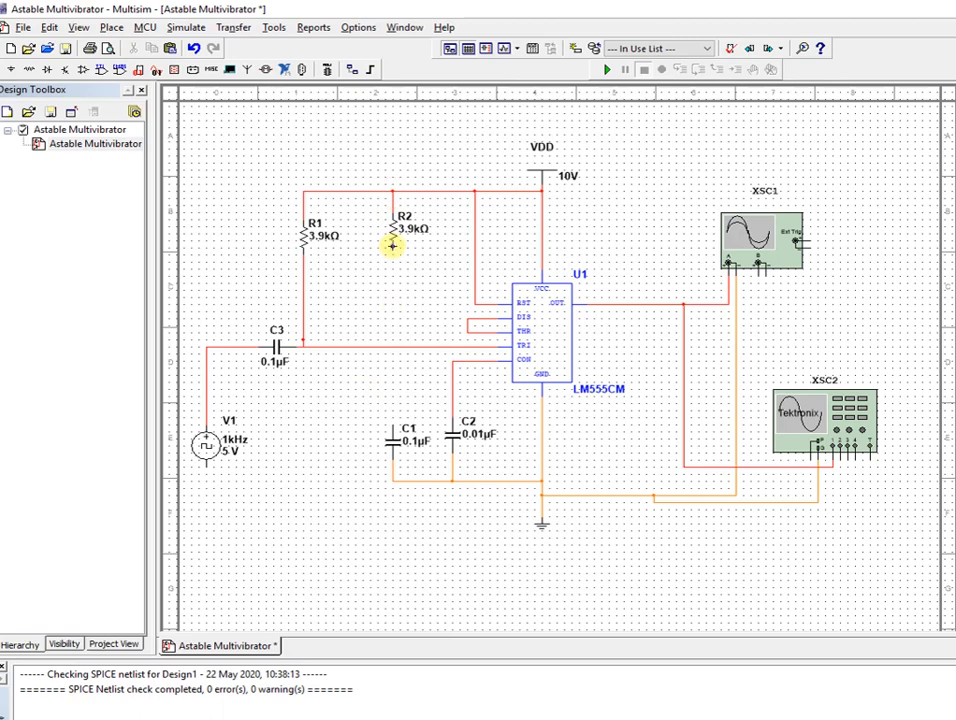
Wire R2's free lower end down to C1 and to the joined DIS and THR pins of U1
left_click(391, 245)
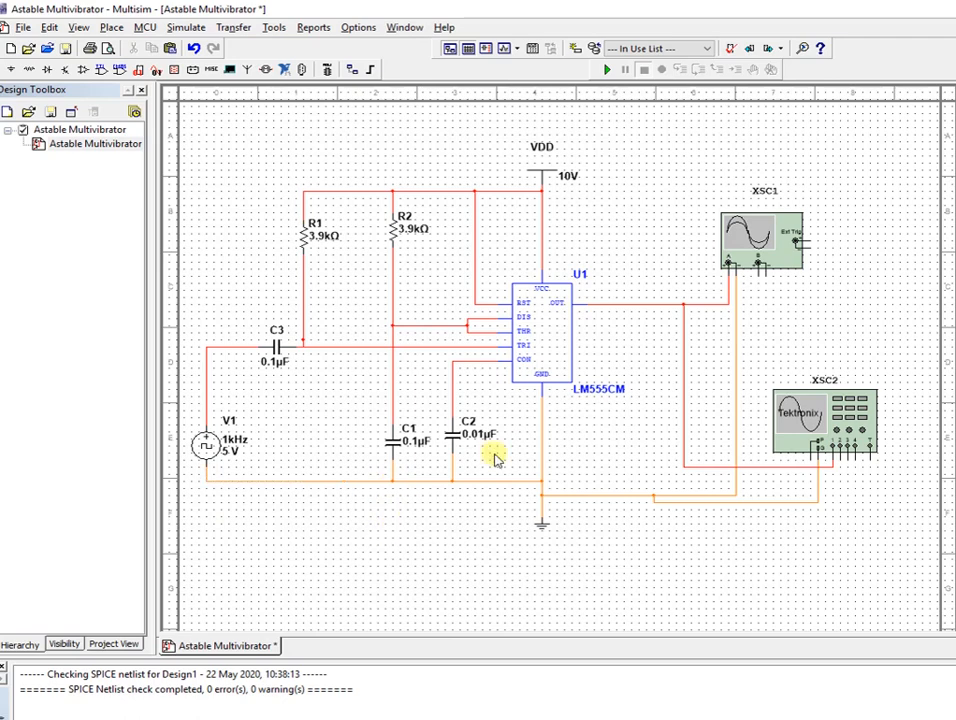
Set the capacitance of C1 to 0.01 µF
double_click(420, 443)
left_click(787, 286)
left_click(756, 285)
key("BackSpace")
key("BackSpace")
key("BackSpace")
key("BackSpace")
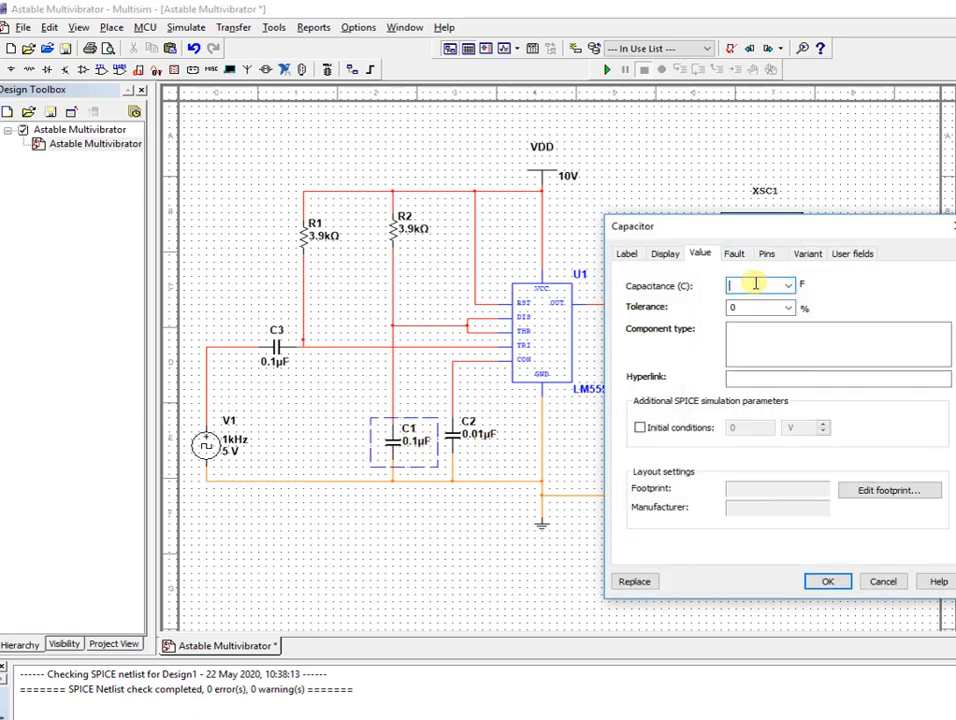
left_click(787, 286)
scroll(766, 348, "down", 15)
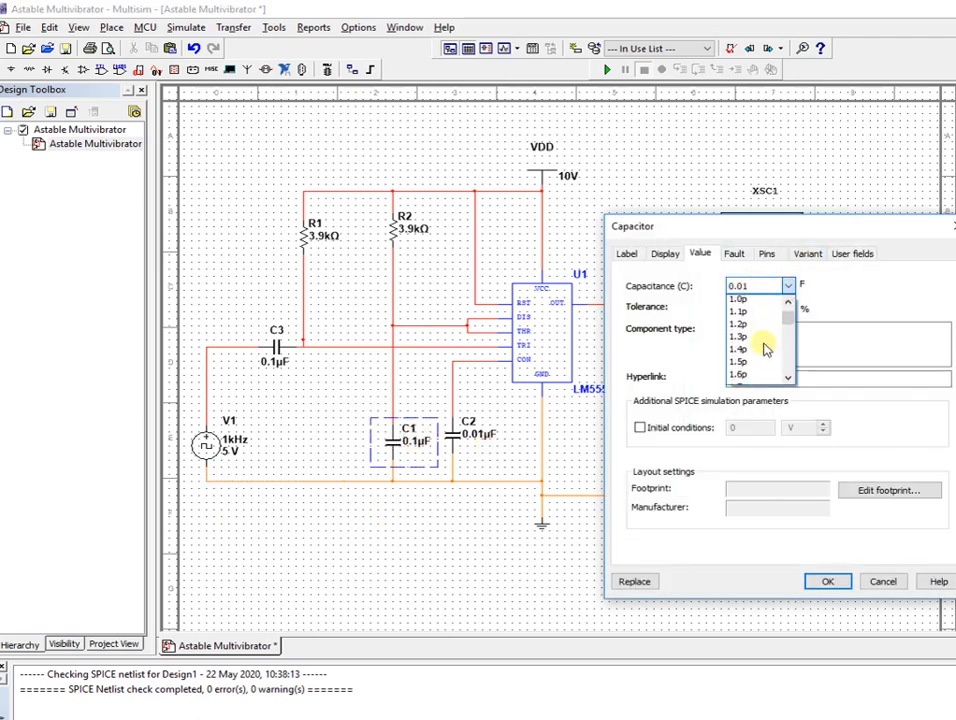
scroll(766, 348, "down", 20)
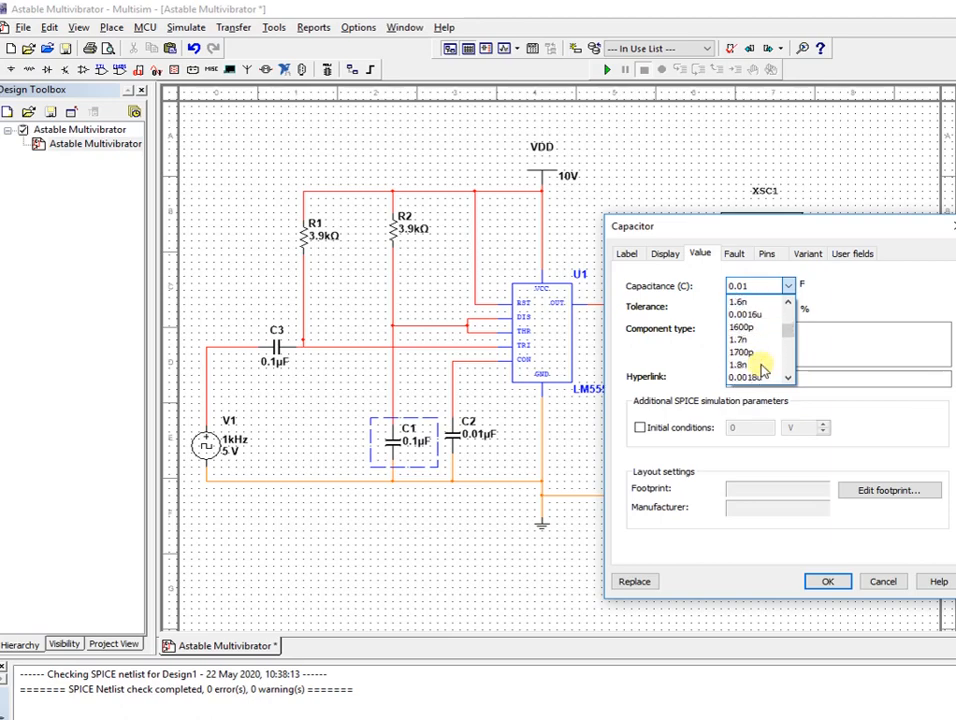
scroll(763, 369, "down", 15)
scroll(764, 368, "up", 20)
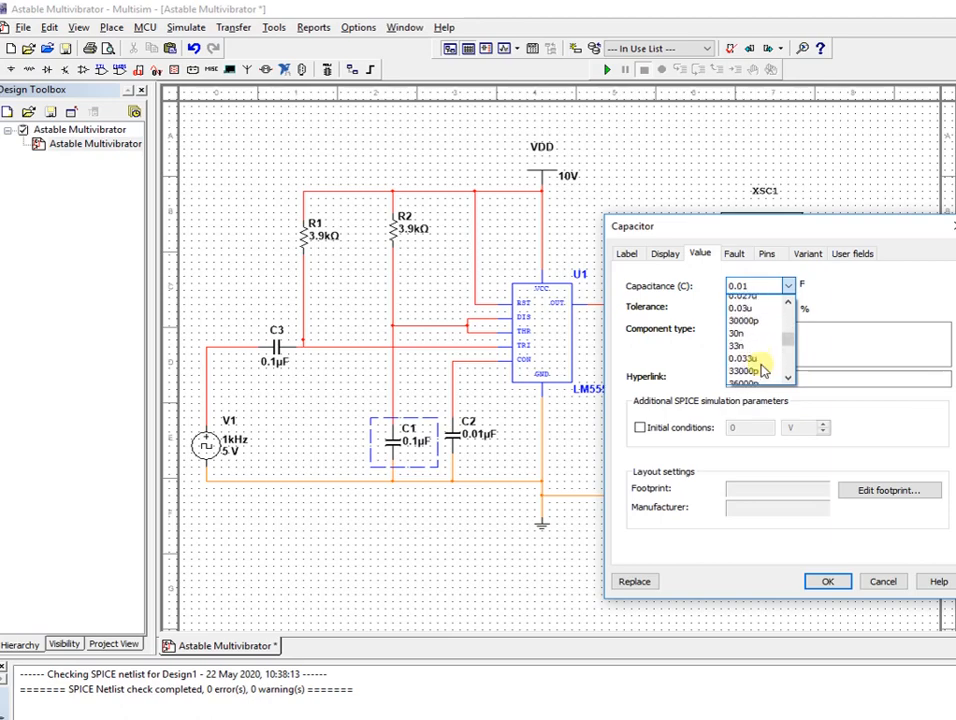
left_click(745, 352)
left_click(828, 581)
Set the capacitance of C2 to 0.1 µF
double_click(453, 434)
left_click(788, 286)
scroll(748, 378, "down", 15)
left_click(738, 315)
left_click(828, 581)
double_click(206, 446)
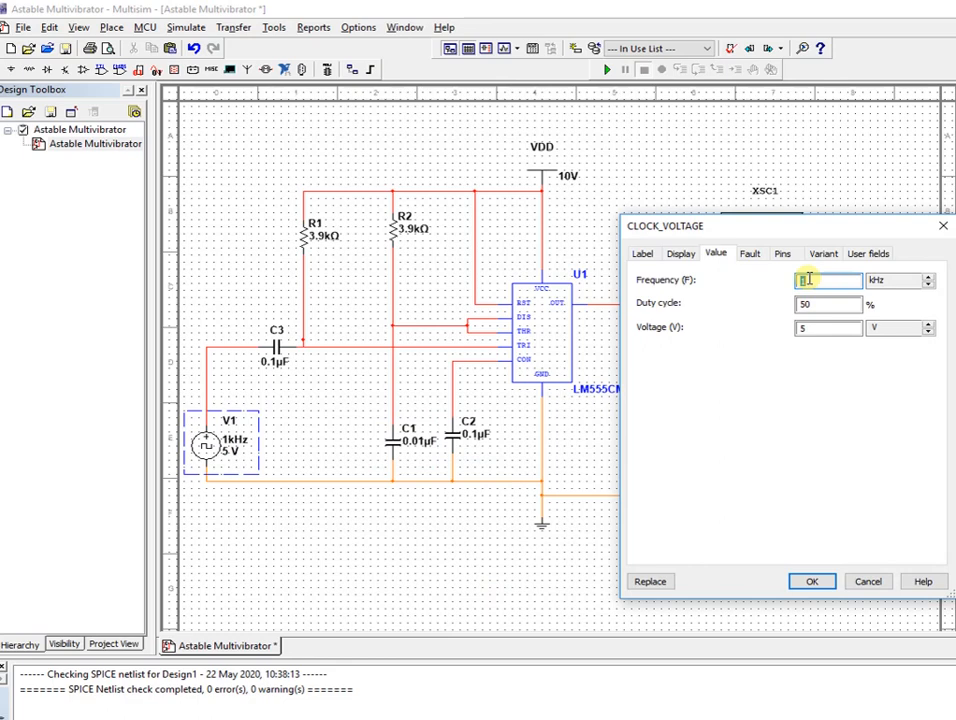
double_click(828, 328)
type("10")
left_click(931, 328)
left_click(931, 328)
left_click(868, 581)
left_click(503, 404)
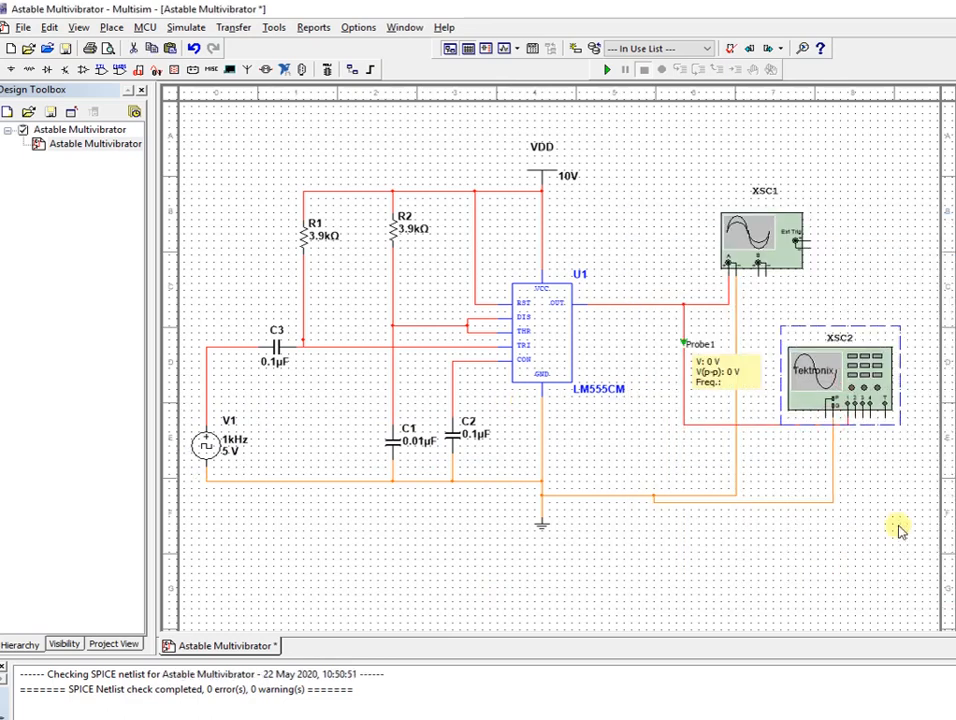
Wire channel 2 of the Tektronix oscilloscope XSC2 to the positive terminal of clock source V1
left_click(898, 525)
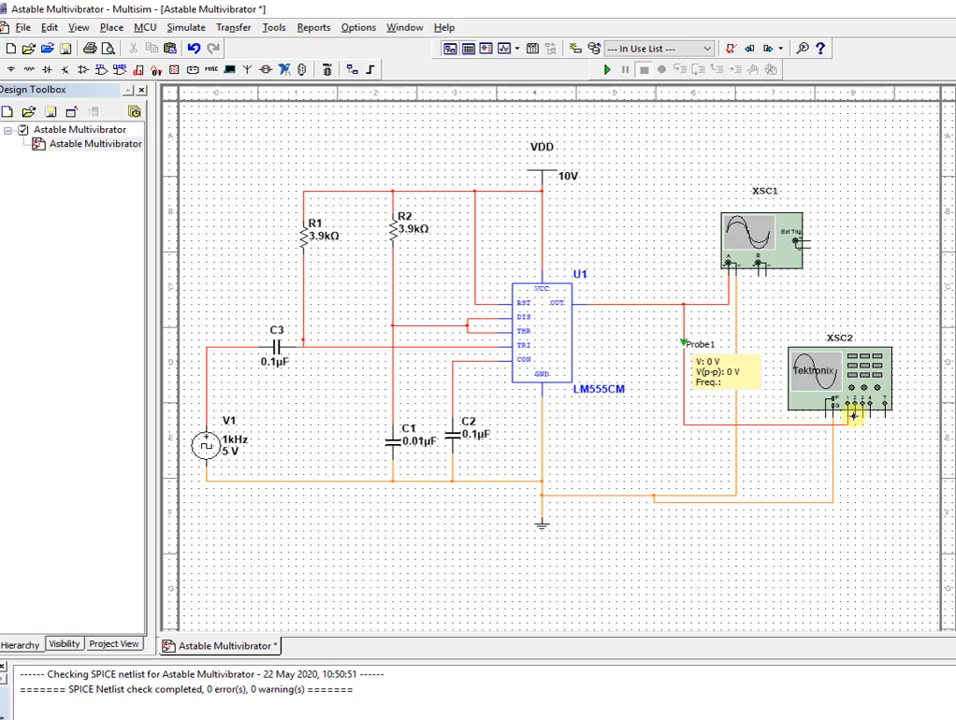
left_click(853, 415)
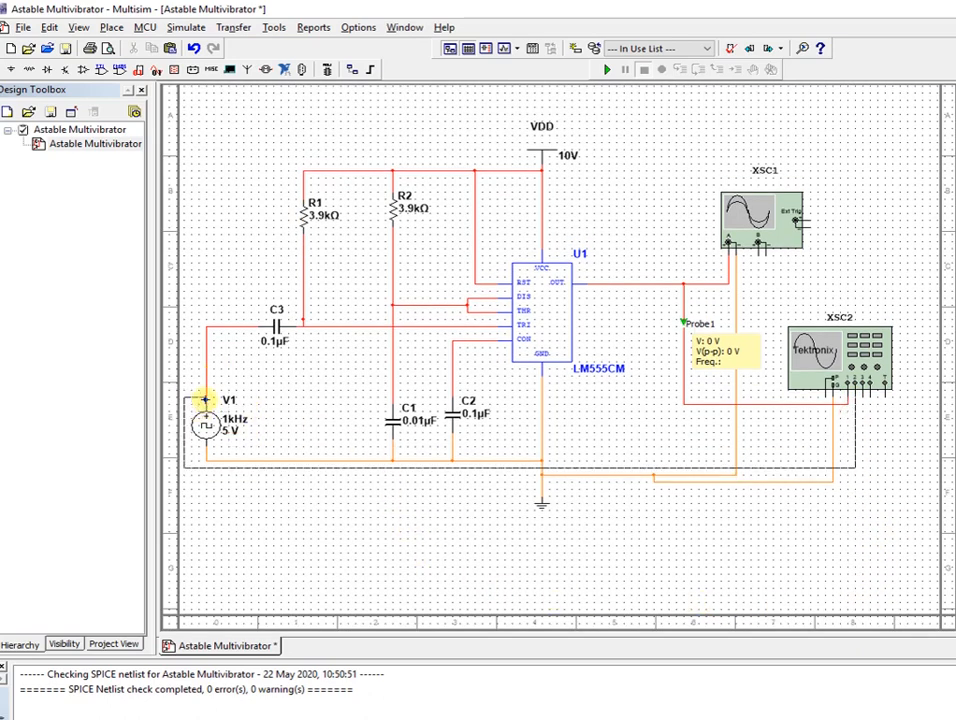
left_click(204, 399)
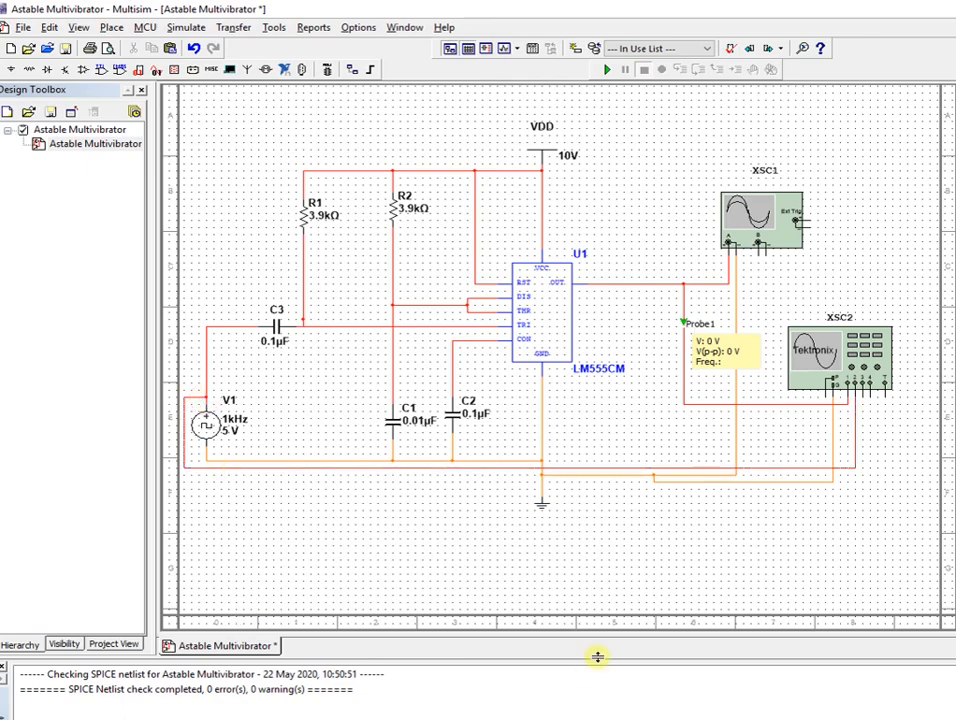
Run the simulation and display channel 2 on oscilloscope XSC2 with AC coupling
left_click(605, 69)
double_click(830, 348)
left_click(504, 510)
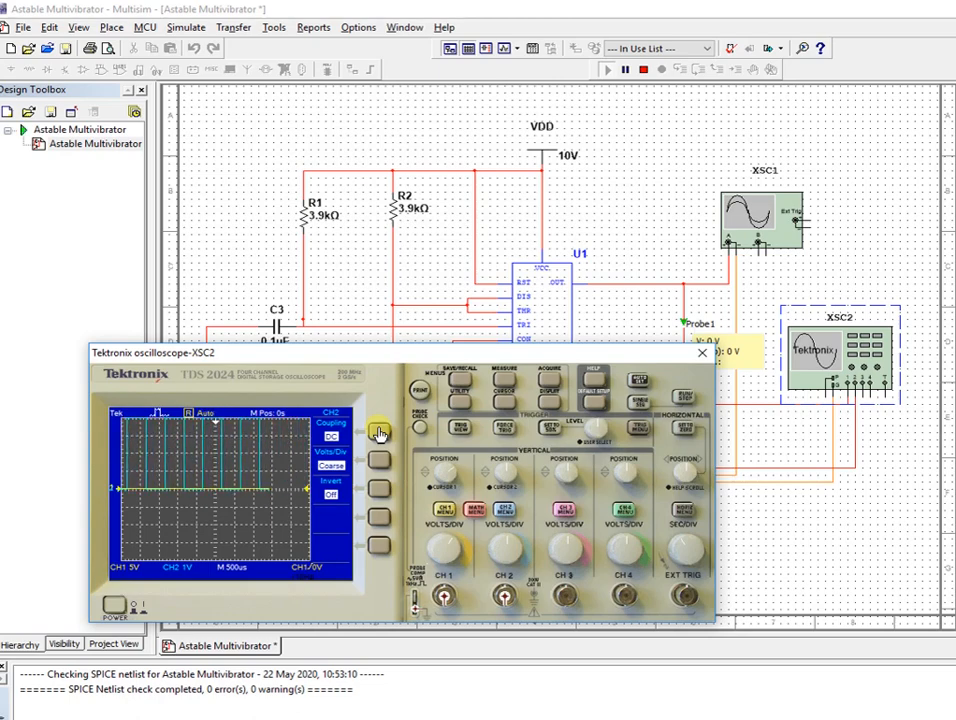
left_click(379, 432)
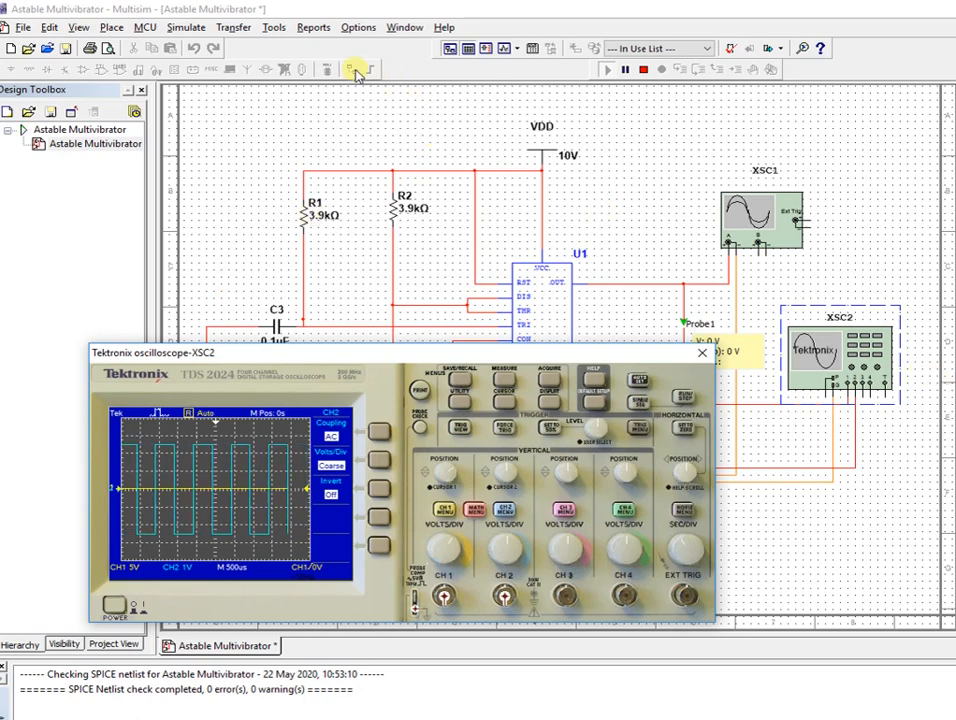
Place a measurement probe on the wire leading to channel 2 of XSC2
left_click(190, 27)
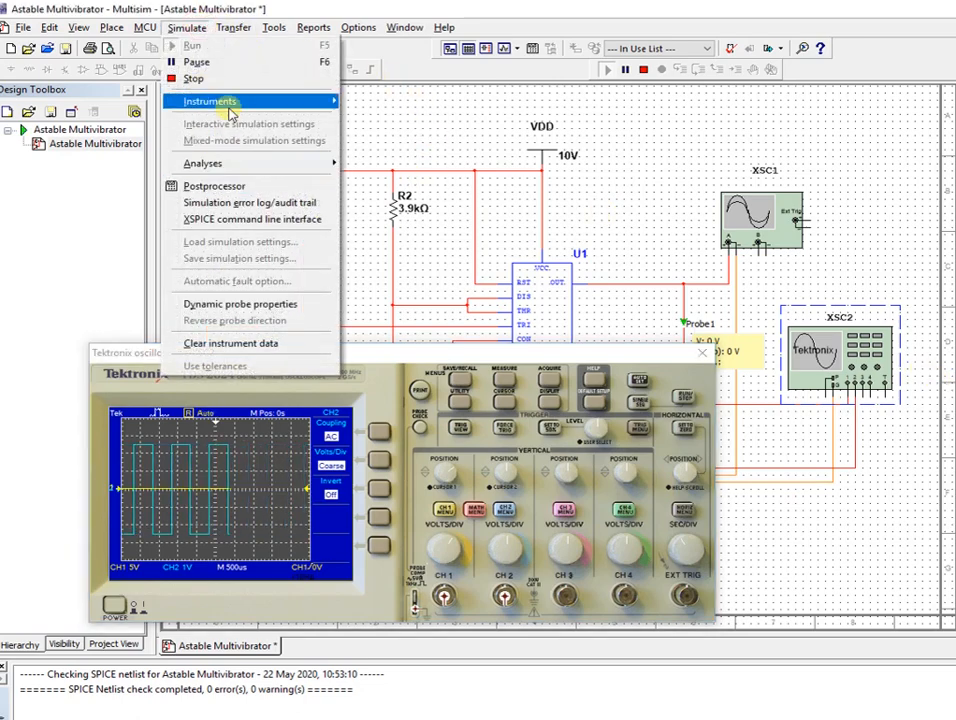
mouse_move(232, 104)
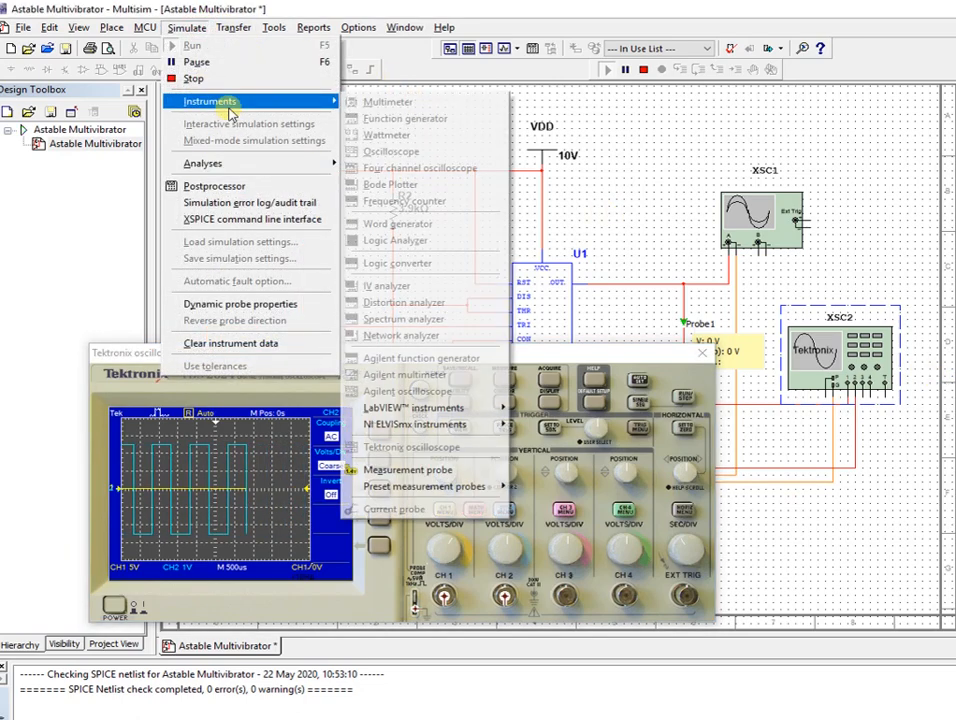
left_click(427, 467)
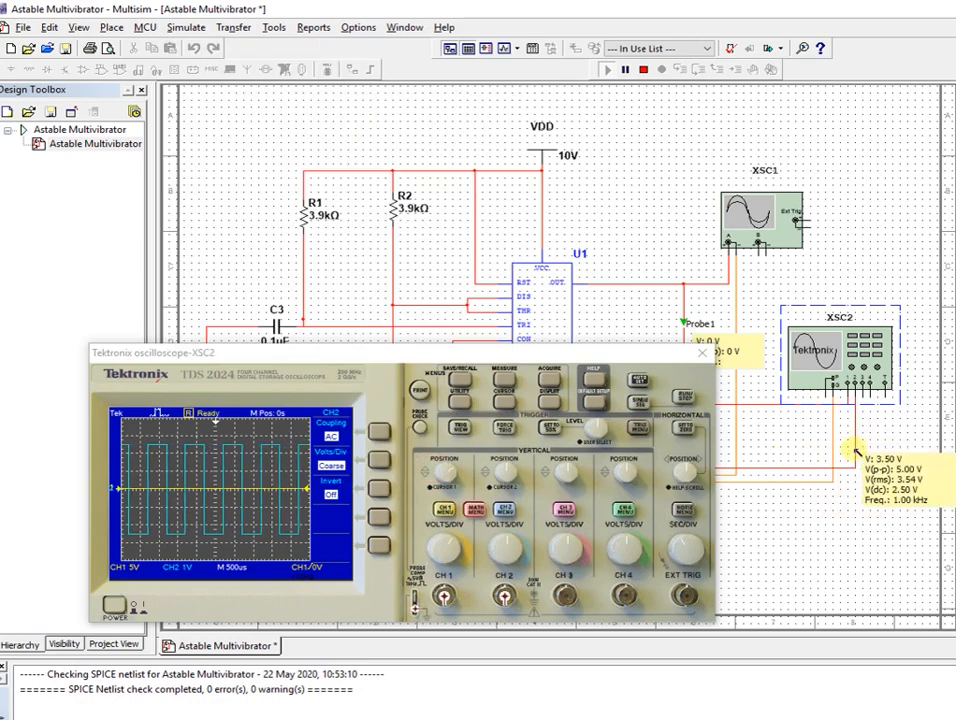
left_click(855, 450)
Limit the channel 2 probe's readout to V, V(p-p) and Freq., hiding the RMS, DC, current, gain and phase parameters
double_click(852, 449)
left_click(700, 344)
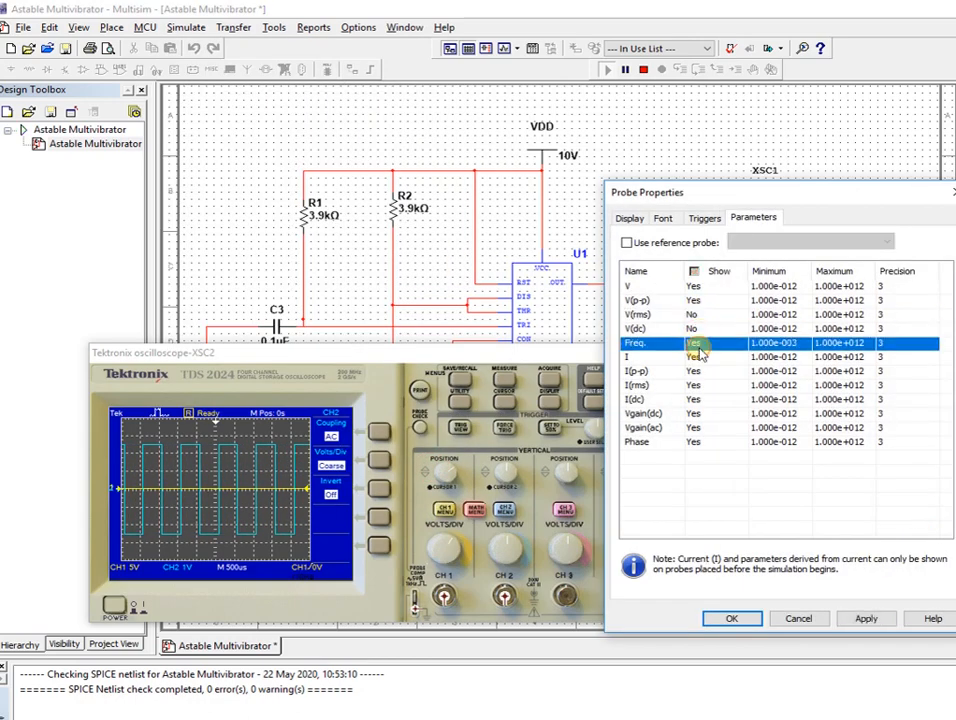
left_click(700, 357)
left_click(700, 371)
left_click(700, 386)
left_click(701, 400)
left_click(703, 414)
left_click(703, 428)
left_click(702, 442)
left_click(732, 618)
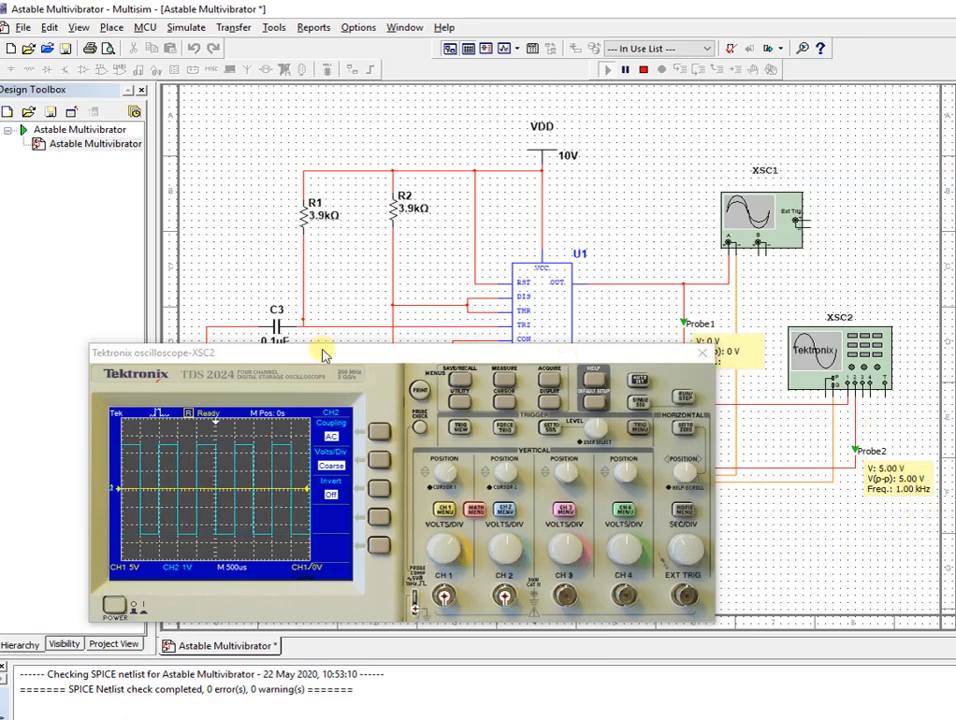
Set the voltage of clock source V1 to 10 V and restart the simulation
left_click_drag(323, 355, 465, 477)
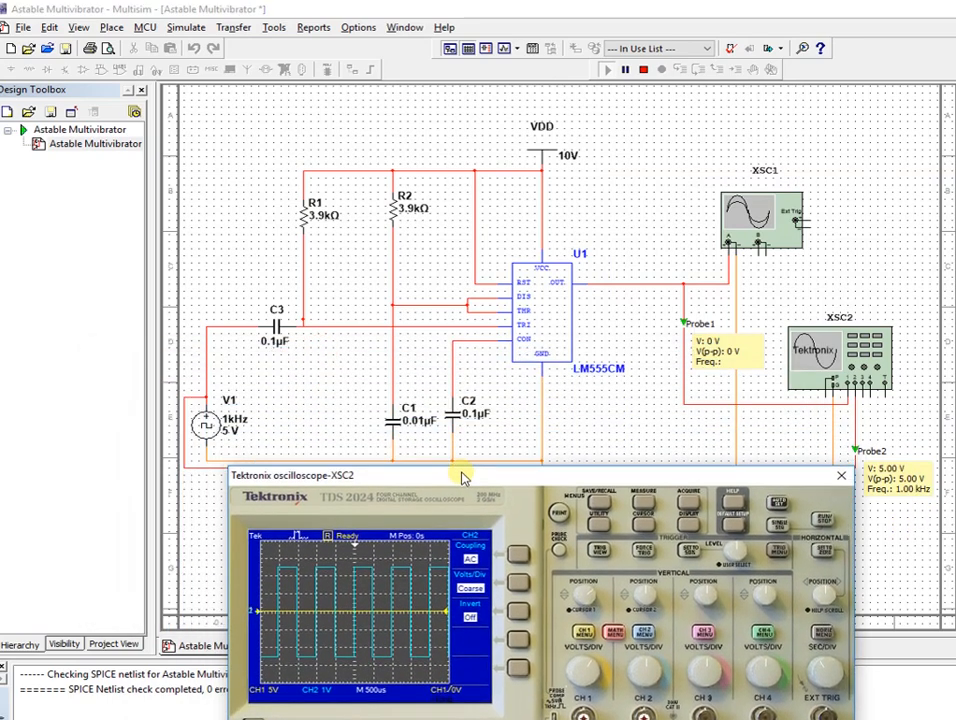
double_click(222, 420)
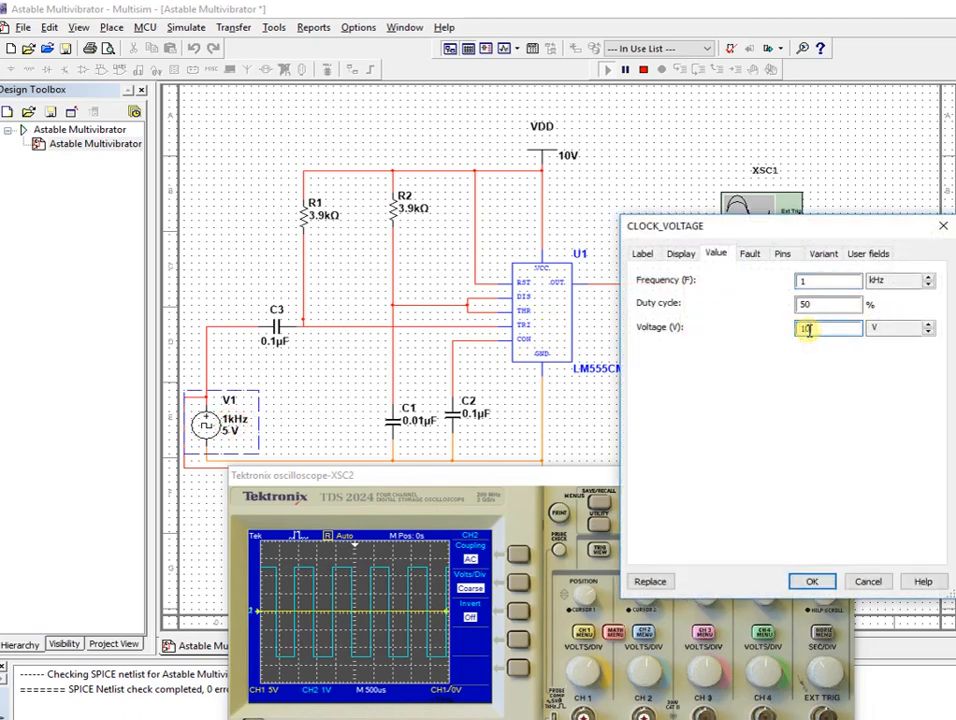
left_click(813, 582)
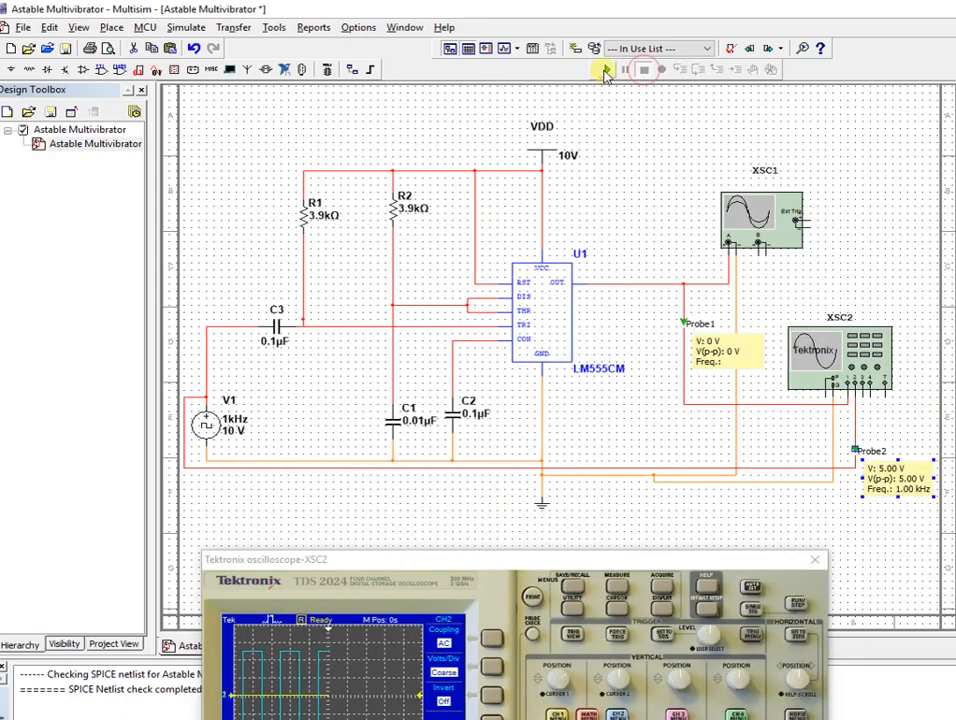
left_click(605, 71)
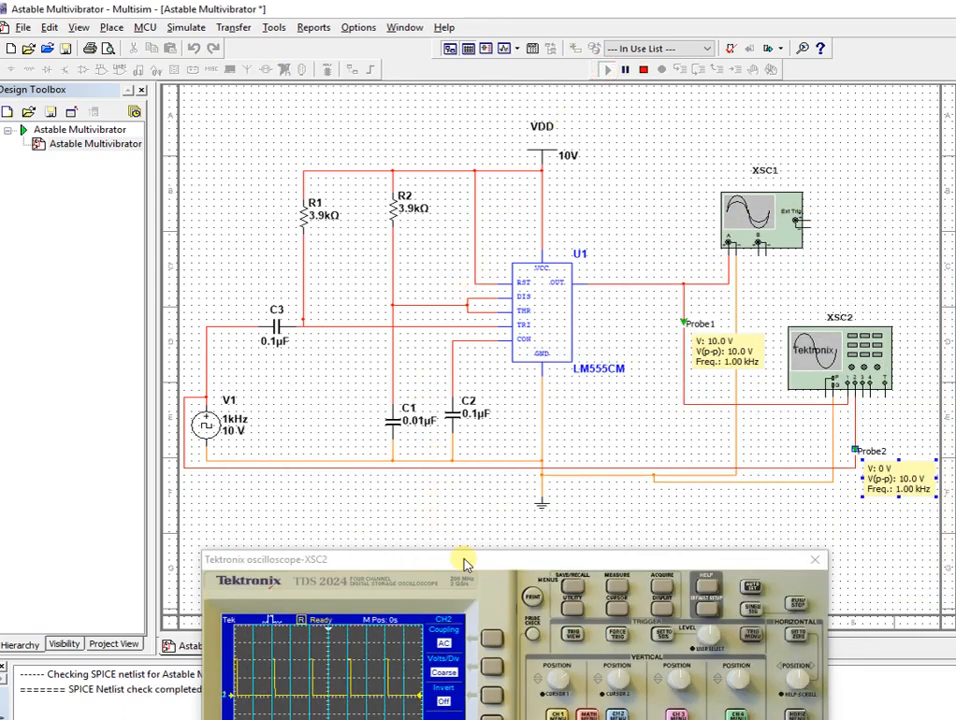
Bring the XSC2 window into full view and set channel 2's vertical scale to 5 V per division
left_click_drag(465, 563, 448, 320)
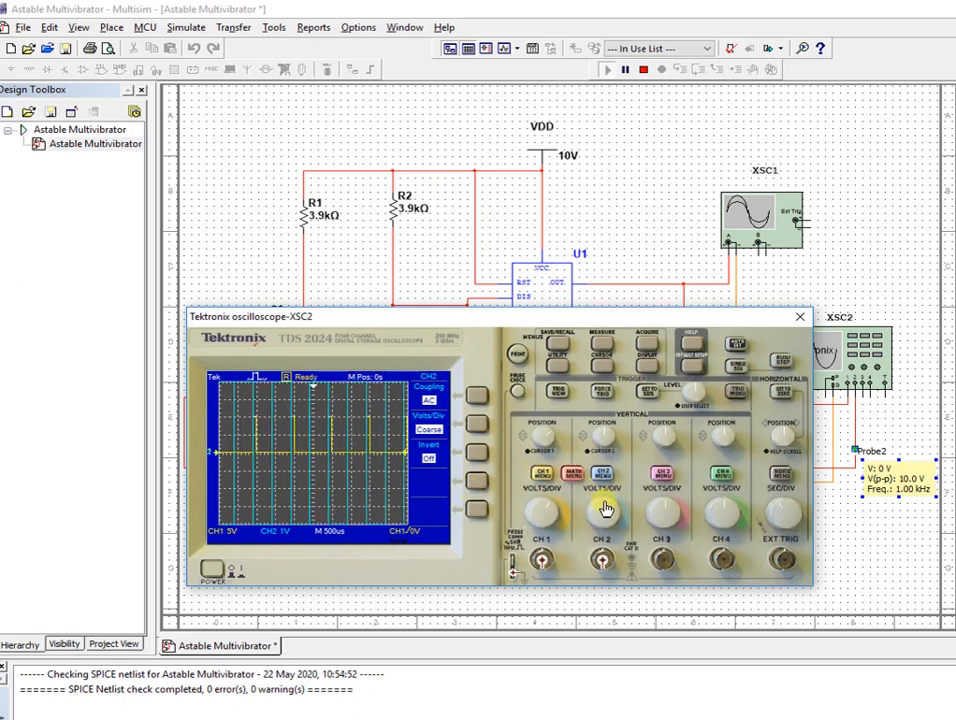
left_click_drag(606, 508, 593, 515)
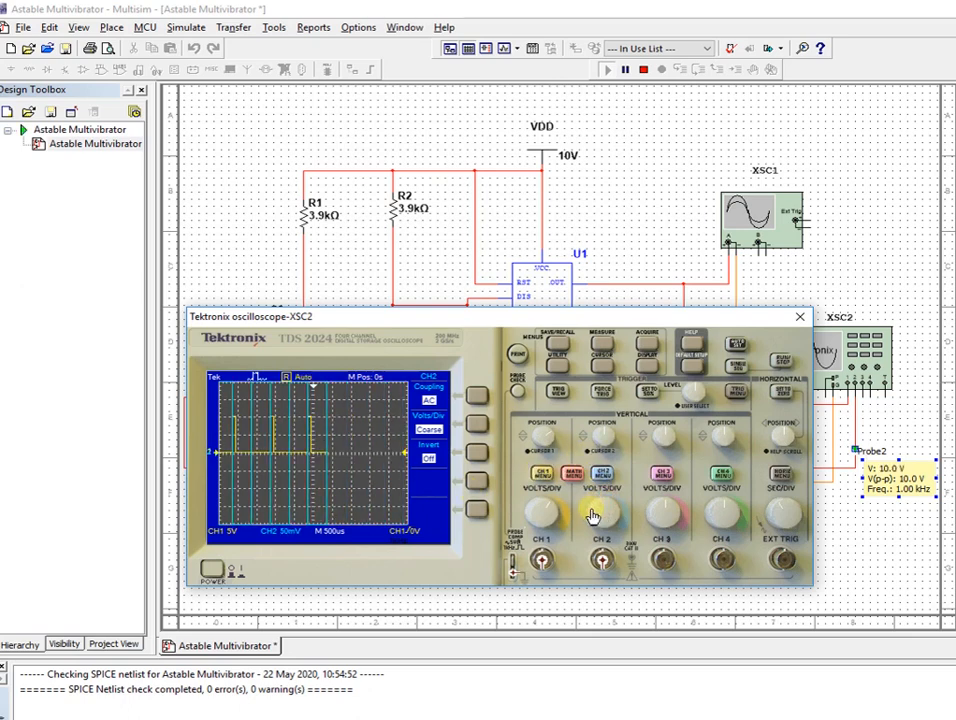
left_click(593, 515)
mouse_move(593, 520)
left_mouse_down()
mouse_move(600, 506)
mouse_move(613, 507)
left_mouse_up()
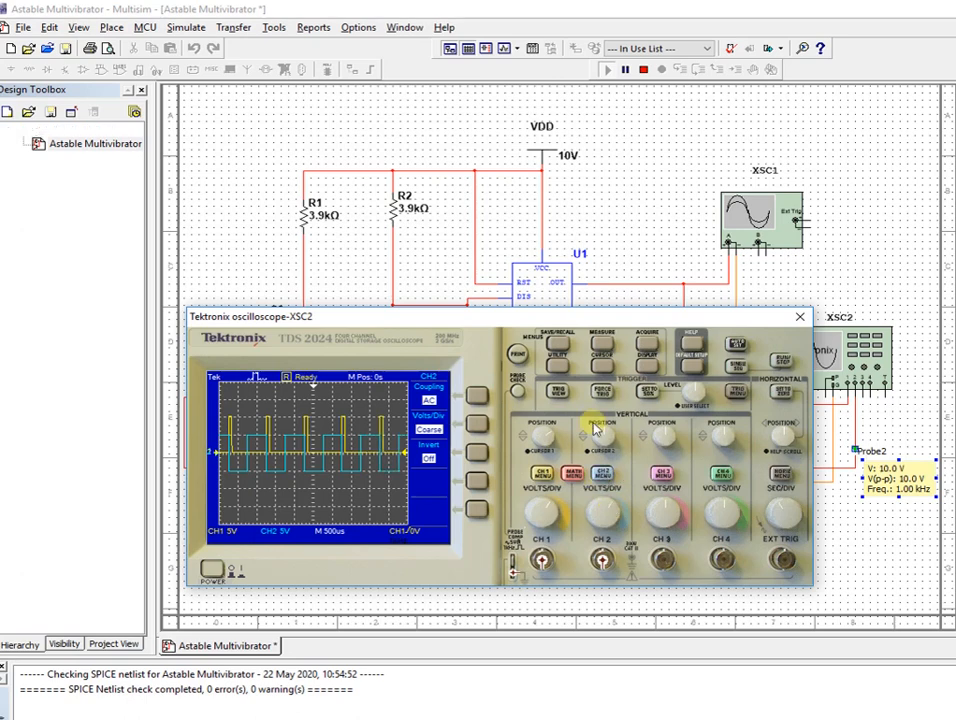
Switch channel 2's coupling to Ground and hide the channel 2 trace on XSC2
left_click(473, 401)
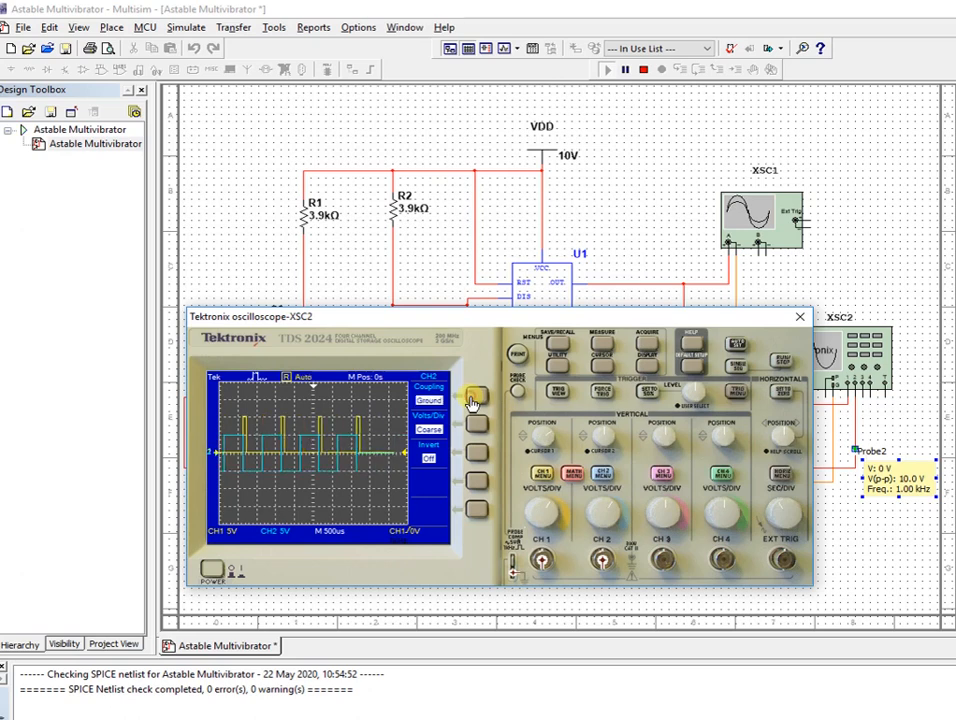
left_click(604, 475)
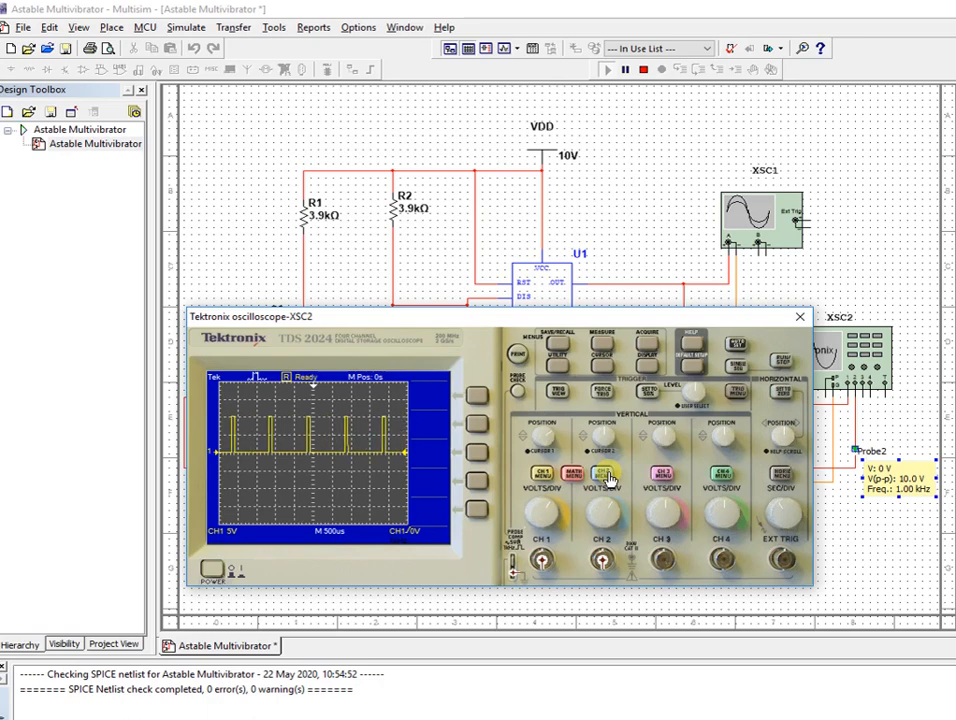
Open oscilloscope XSC1 beside XSC2 and set its channel A coupling to DC
double_click(797, 221)
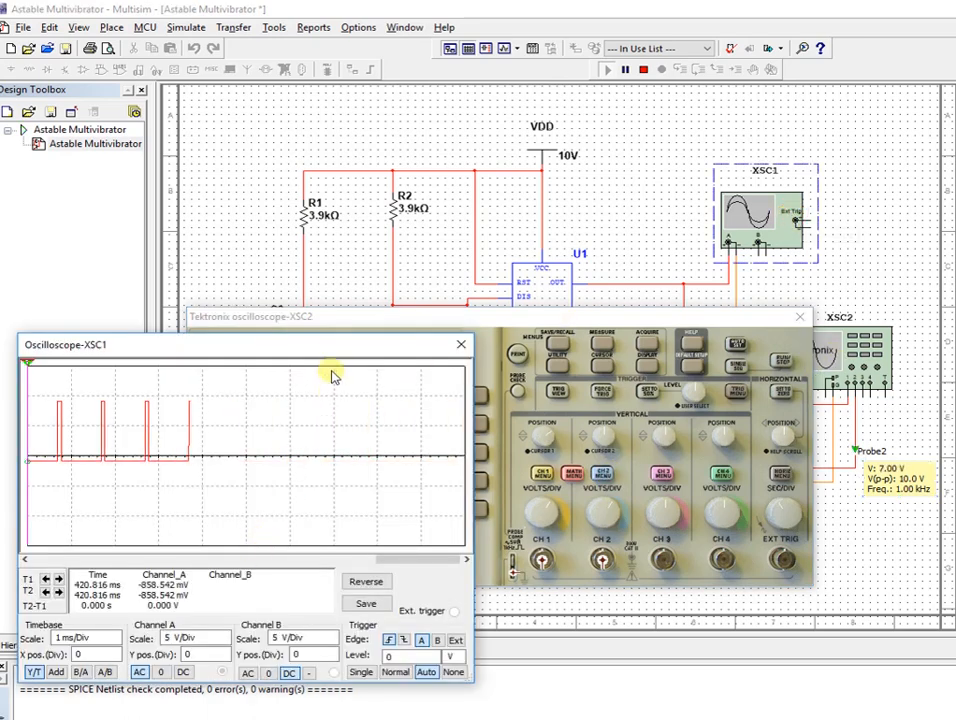
left_click_drag(358, 345, 390, 8)
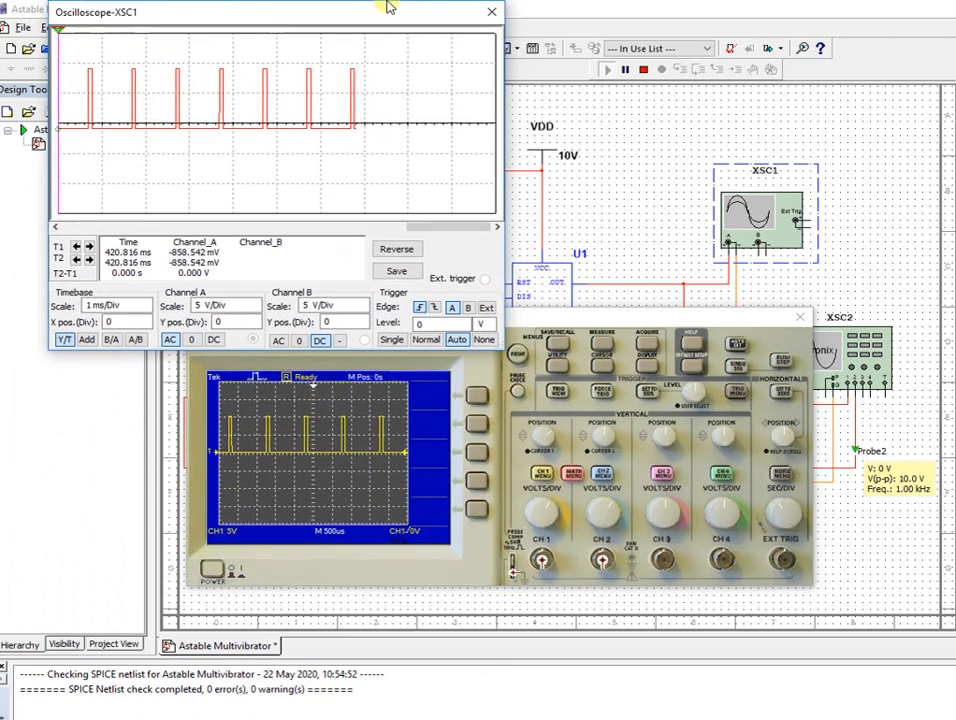
left_click(214, 339)
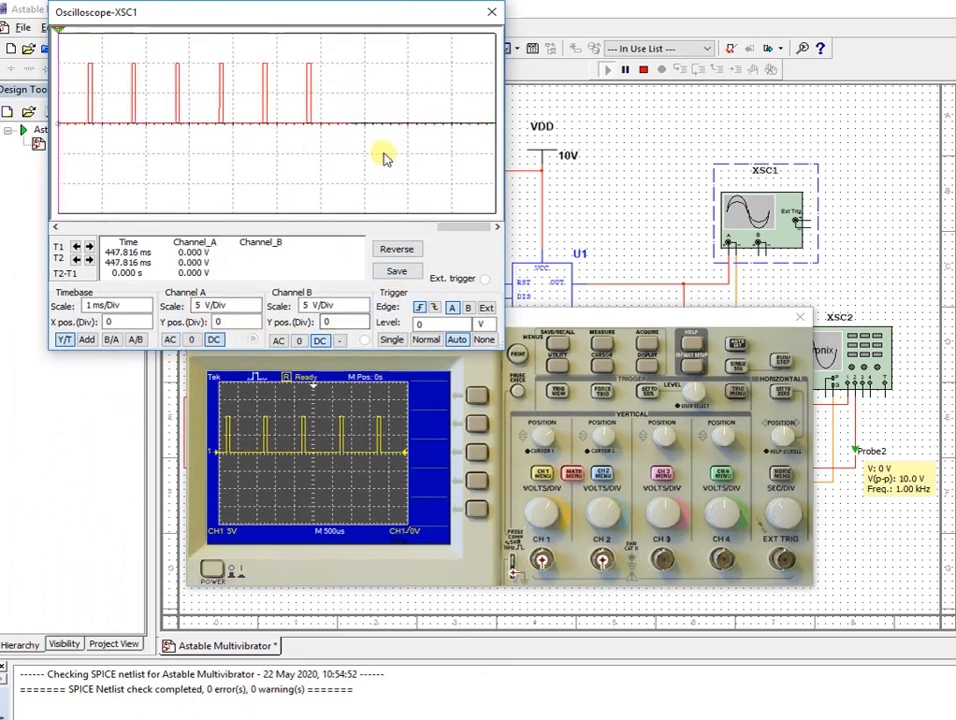
Reposition the XSC2 window to uncover the probes and instruments, and close the XSC1 oscilloscope window
left_click(603, 480)
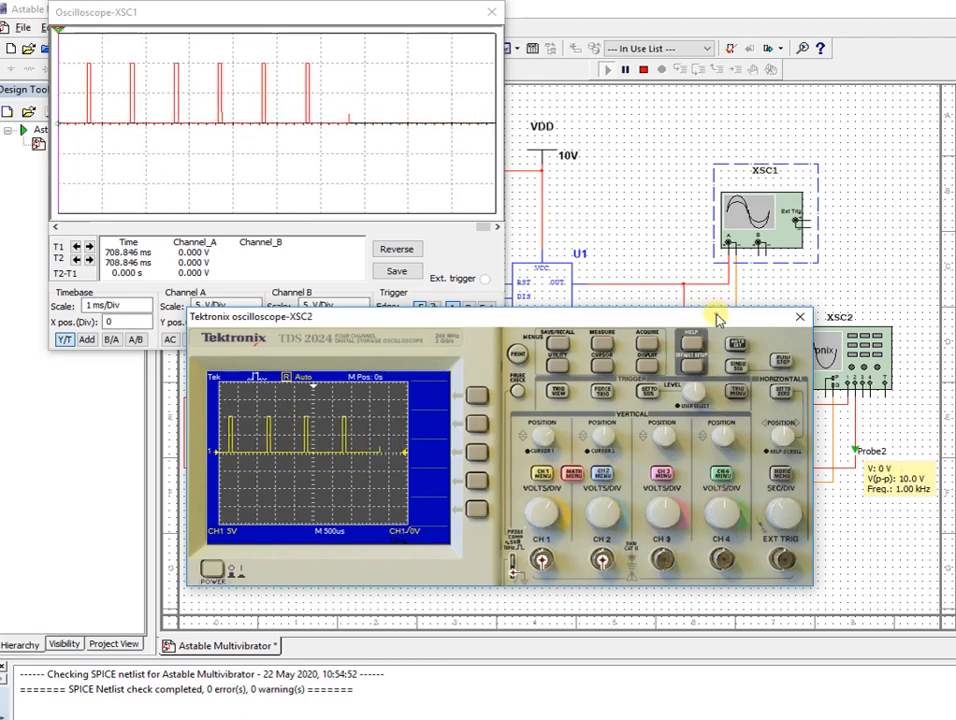
left_click_drag(715, 314, 665, 395)
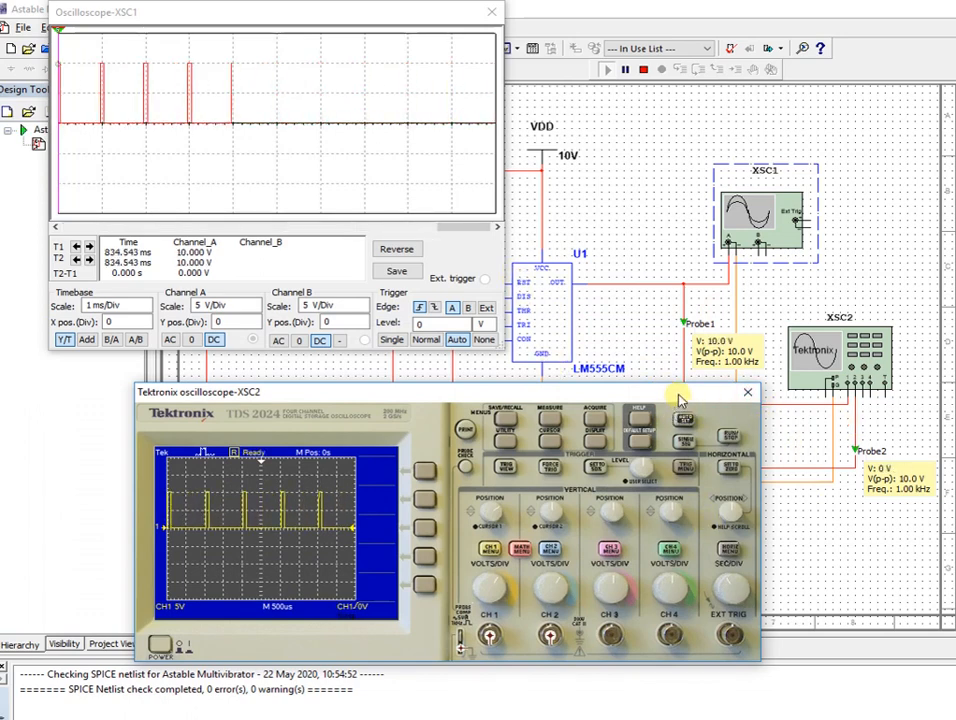
left_click_drag(676, 398, 577, 455)
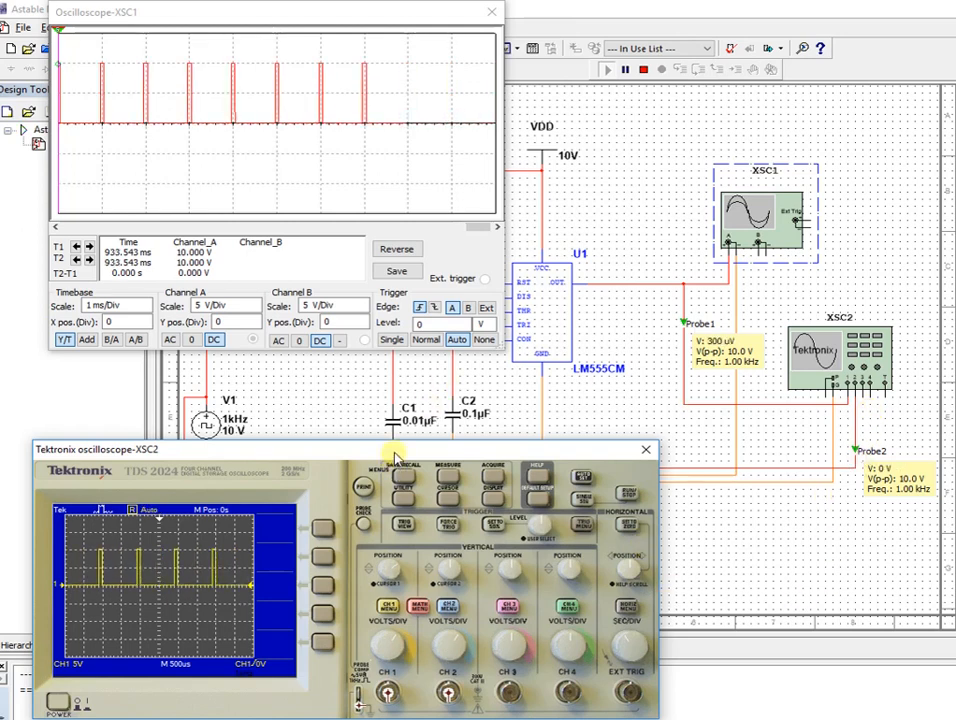
left_click_drag(396, 453, 352, 395)
left_click(491, 12)
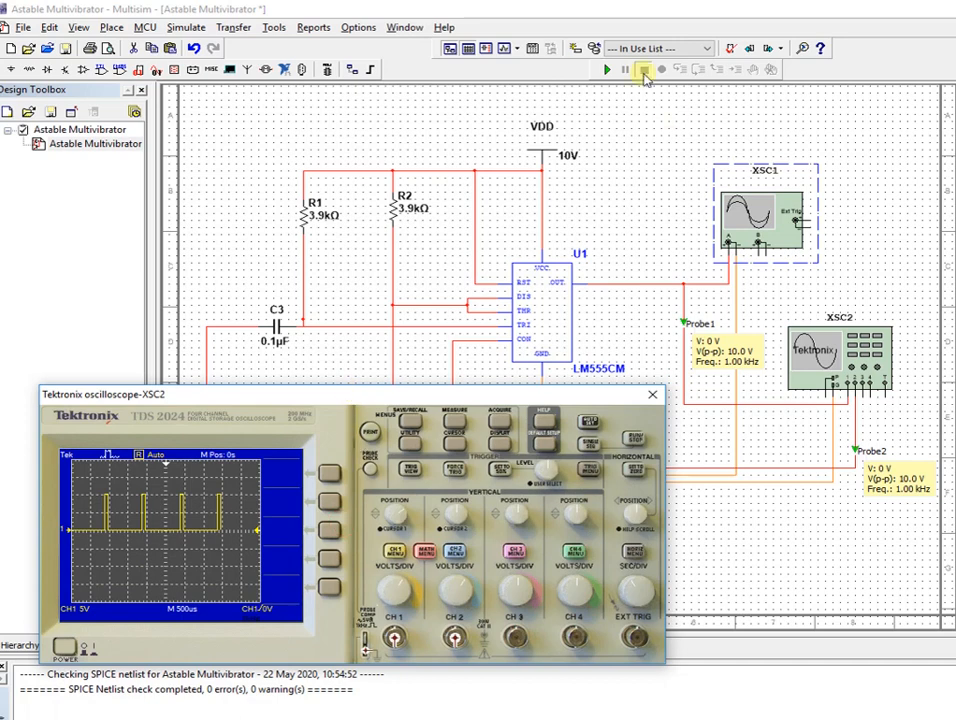
Restart the simulation and turn the channel 2 trace back on in XSC2
left_click(606, 69)
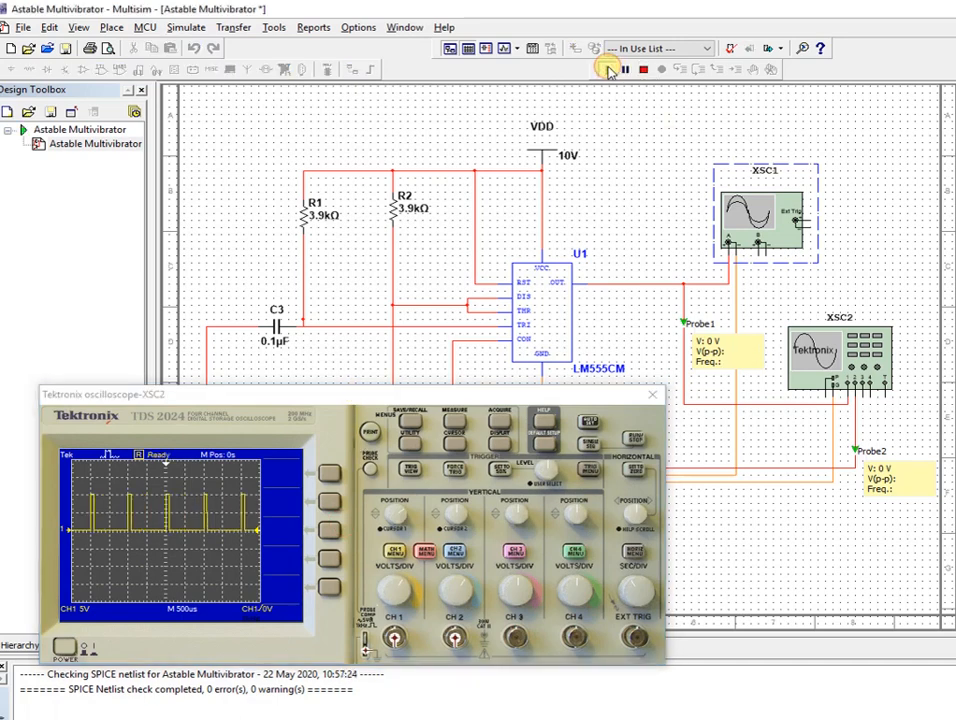
left_click(455, 556)
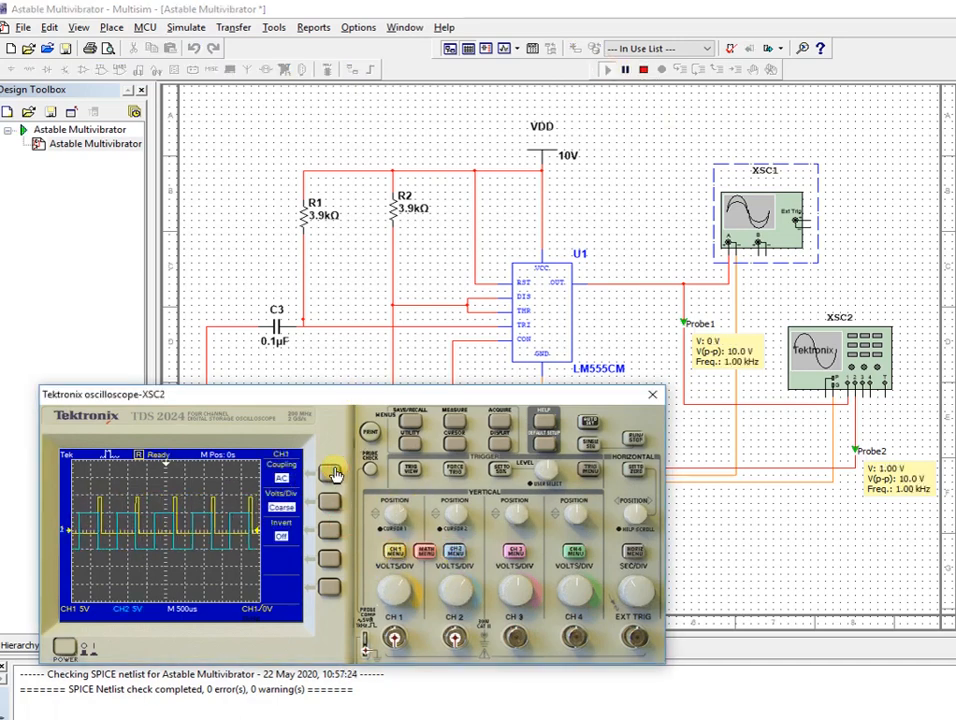
Hide the channel 2 trace on XSC2 and set the first measurement to the period of CH1
left_click(455, 556)
left_click(455, 418)
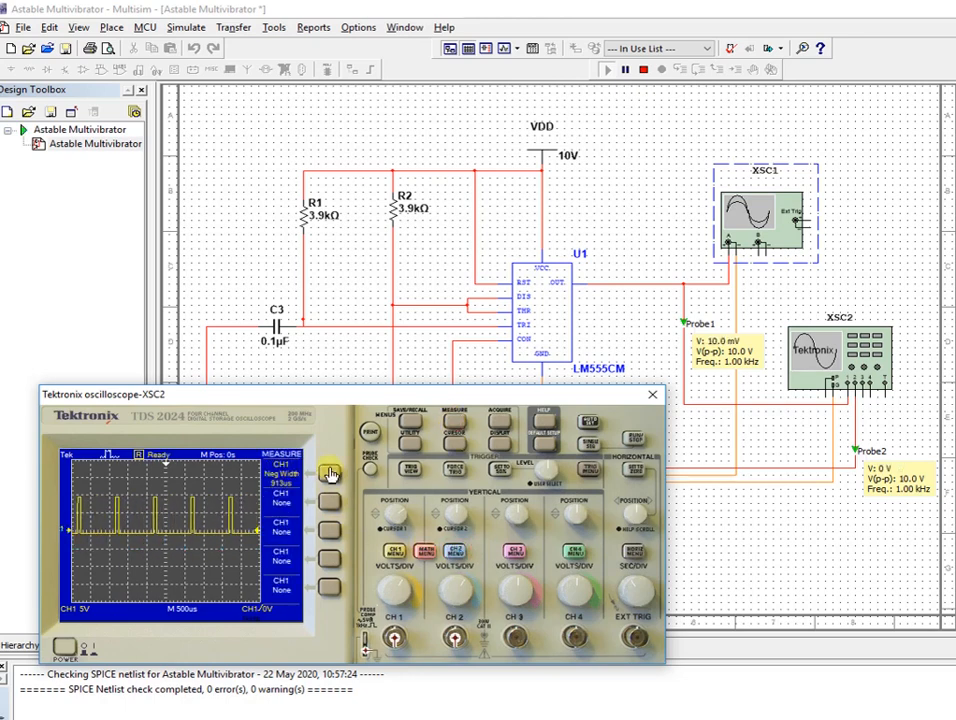
left_click(330, 473)
left_click(327, 501)
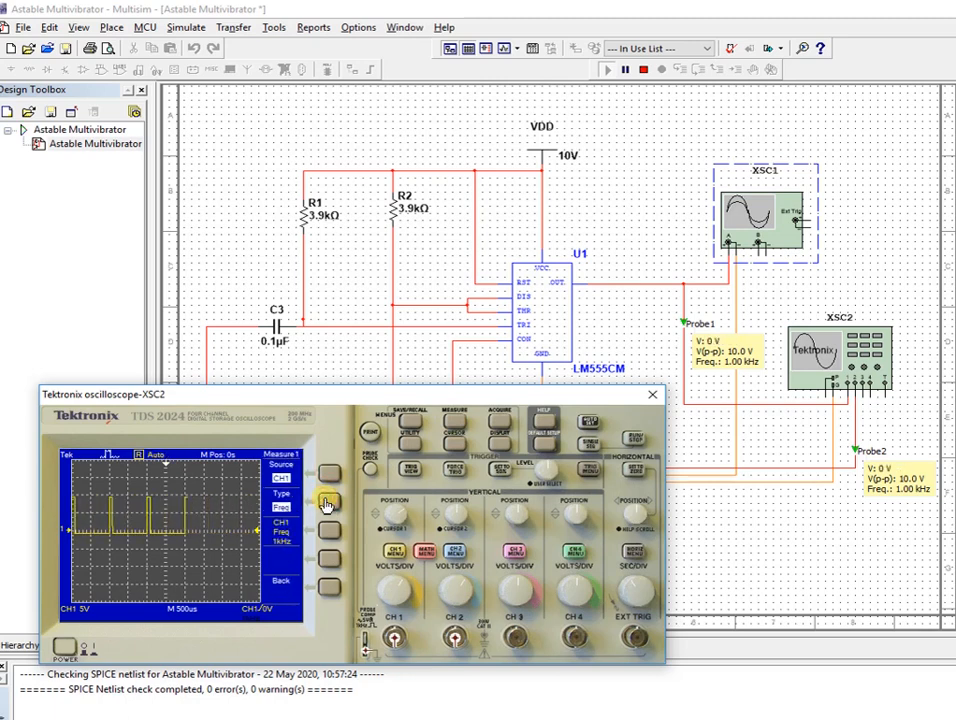
left_click(327, 502)
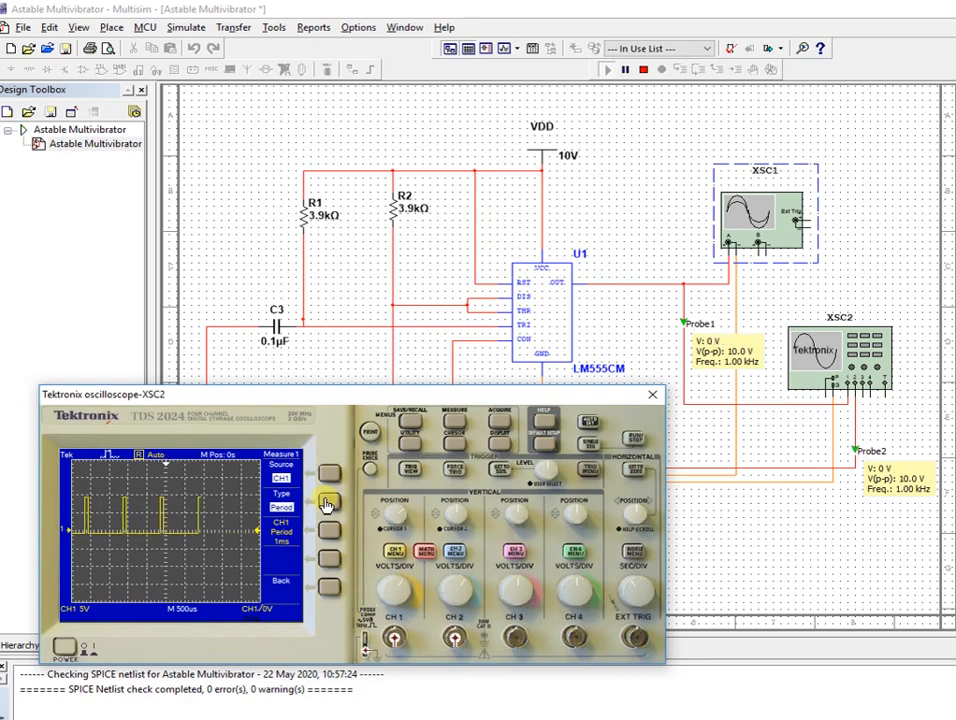
Move the XSC2 window away from clock source V1, set V1's frequency to 5 kHz, and restart the simulation
left_click_drag(420, 395, 664, 473)
double_click(252, 433)
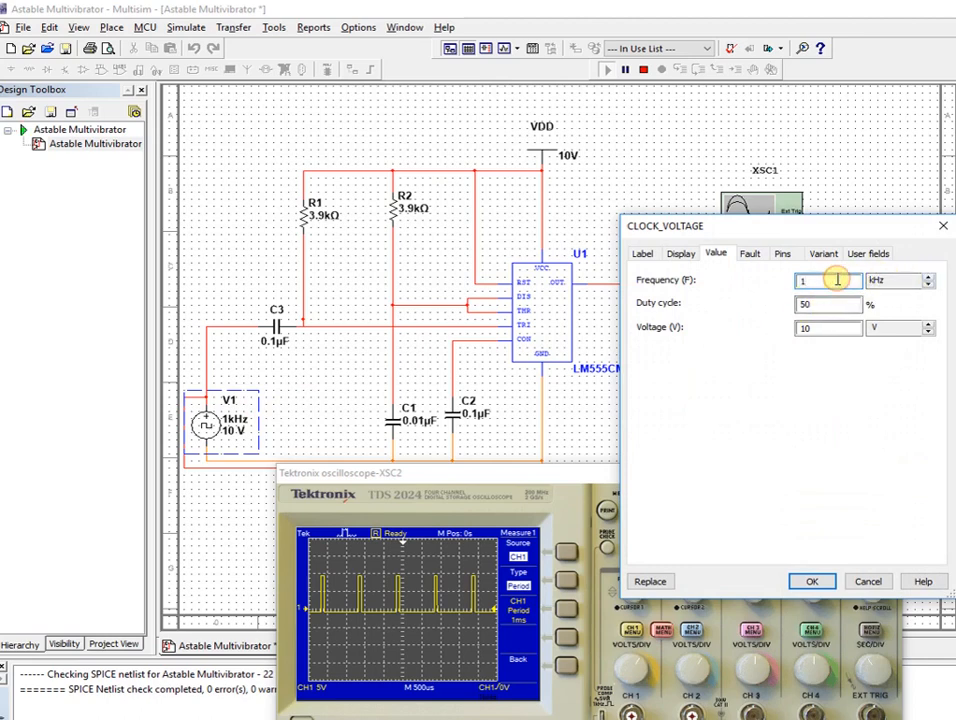
left_click(823, 586)
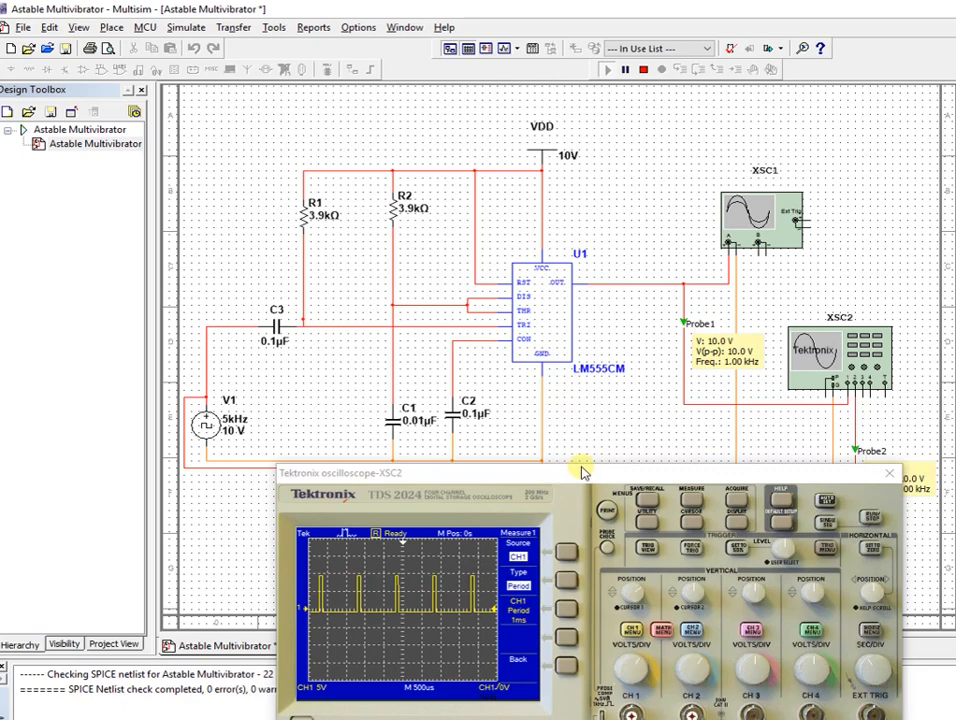
left_click(623, 70)
left_click(606, 71)
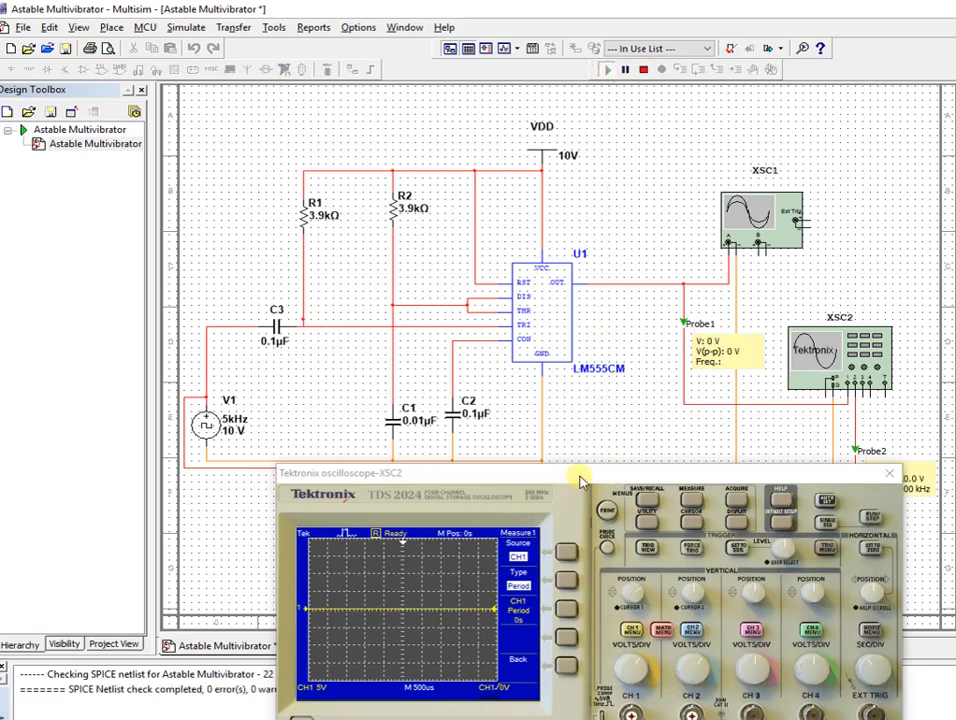
Reposition the XSC2 window to reveal its controls and check channel 1's coupling settings
left_click_drag(581, 483, 432, 453)
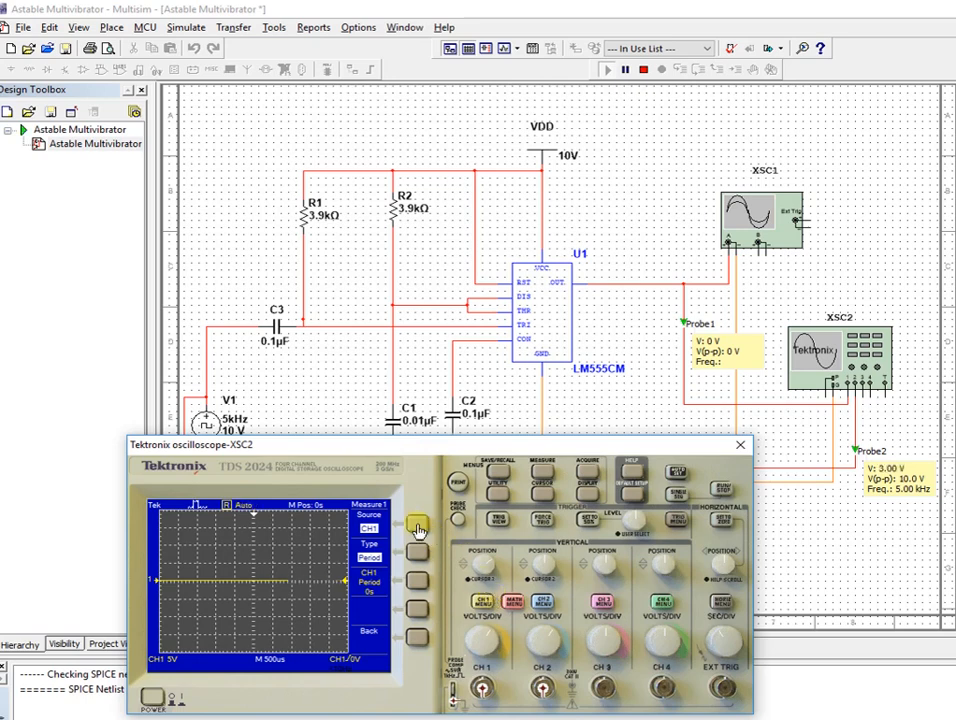
left_click(484, 601)
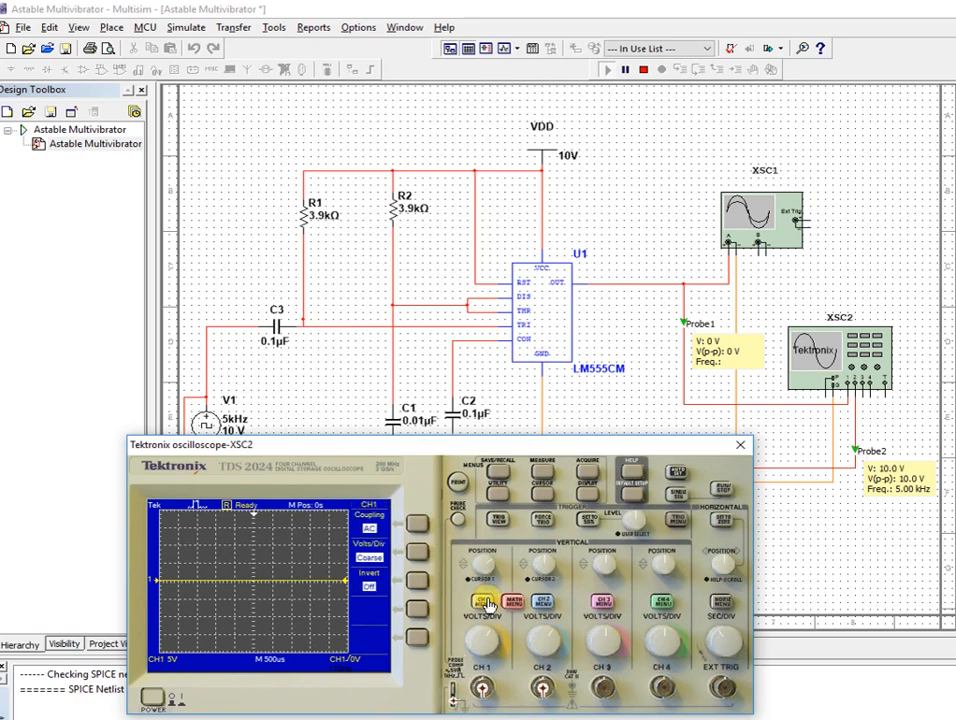
left_click(419, 527)
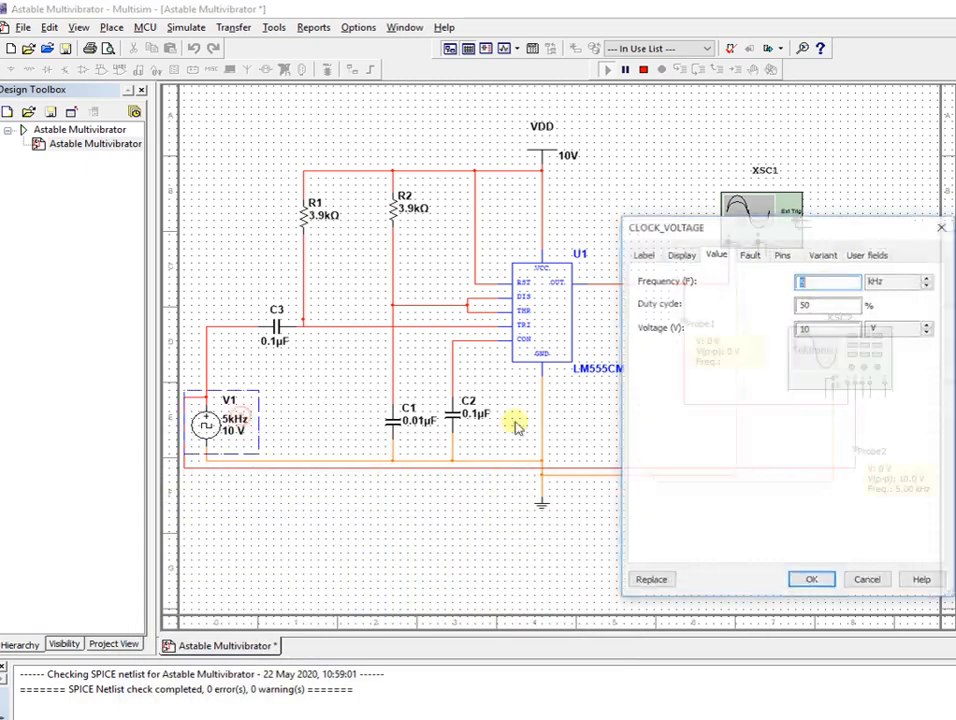
Set V1's frequency to 3 kHz, then turn the channel 2 trace back on in XSC2 and reopen channel 1's settings
type("3")
key("Return")
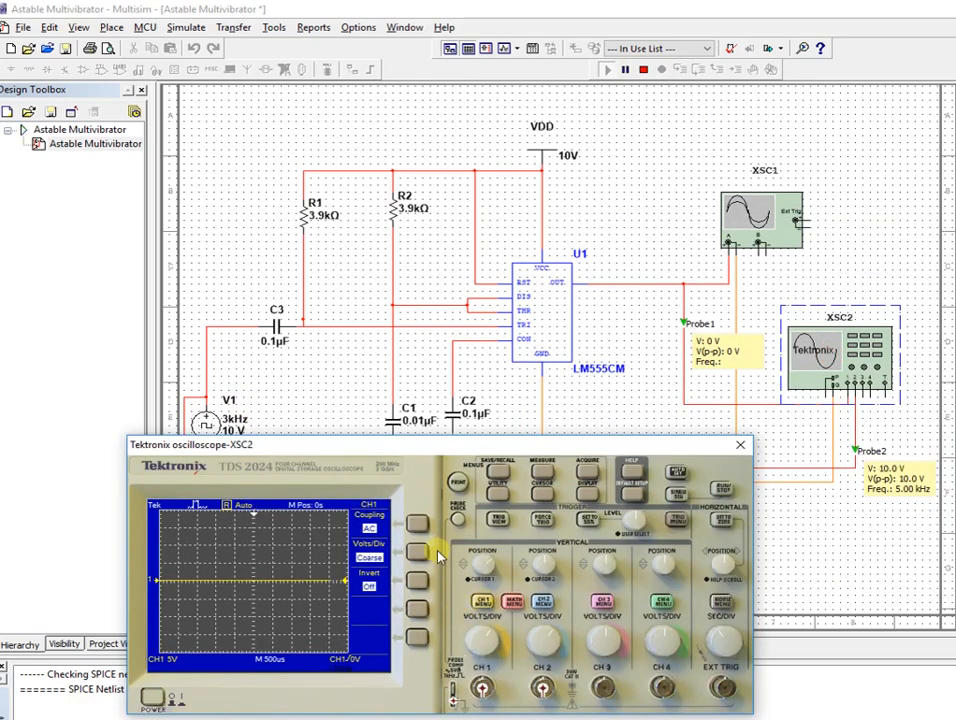
left_click(541, 602)
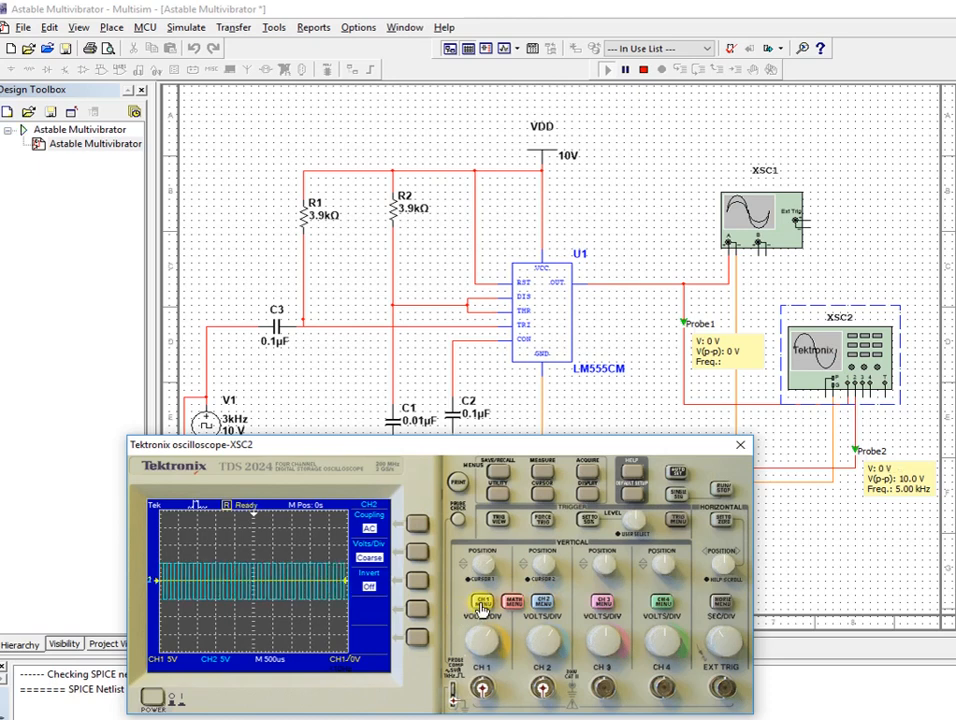
left_click(481, 603)
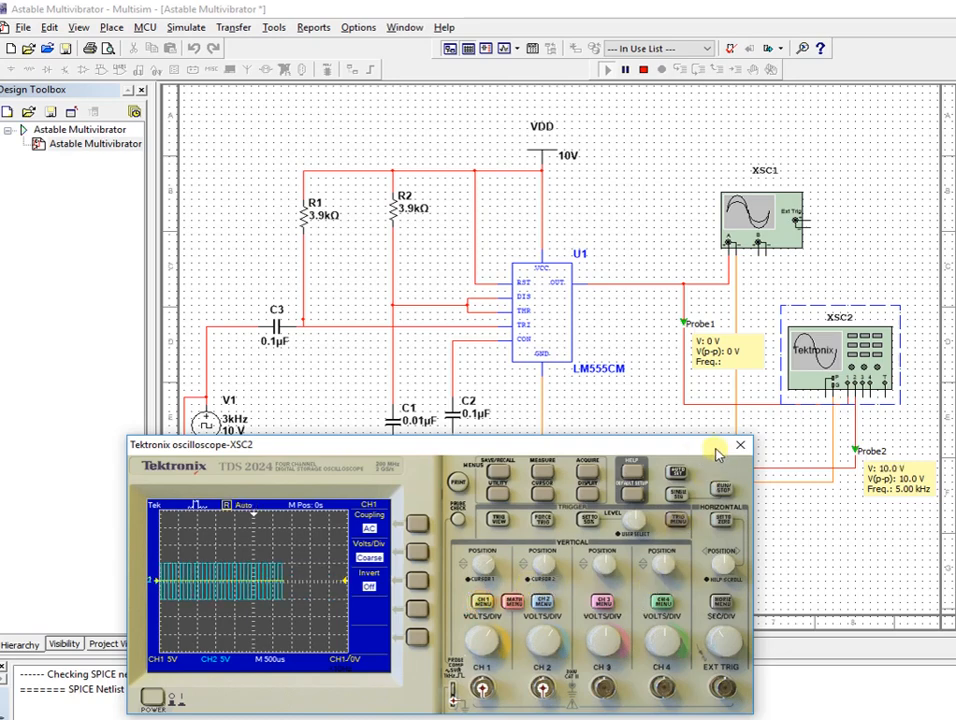
Move the XSC2 window off the circuit, check Probe2's parameter settings, and restart the simulation
mouse_move(700, 448)
left_mouse_down()
mouse_move(731, 580)
mouse_move(732, 531)
left_mouse_up()
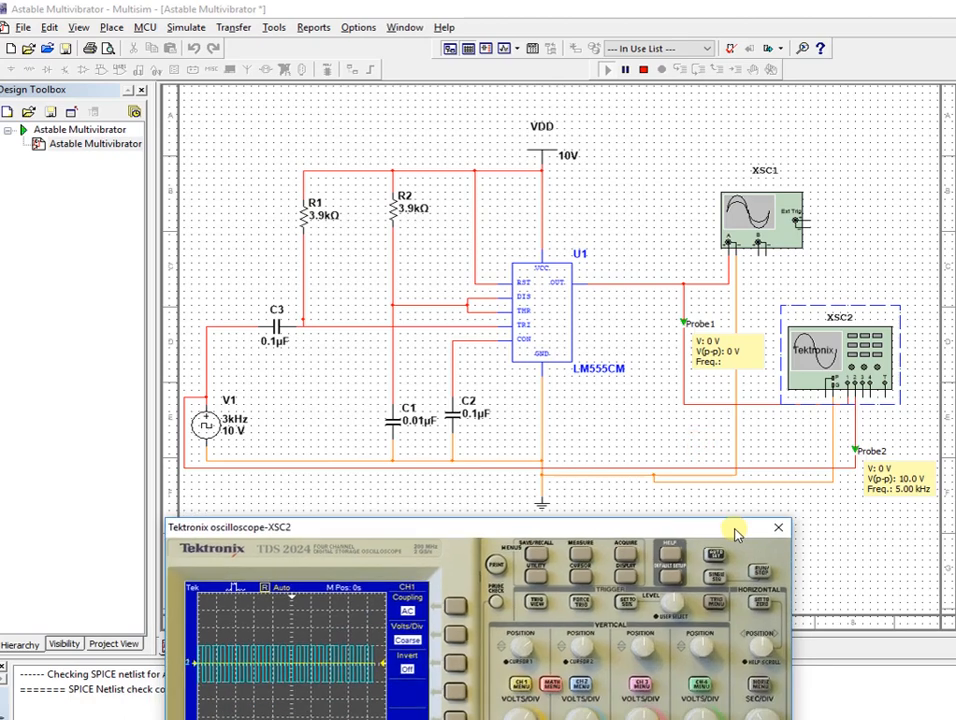
left_click(886, 482)
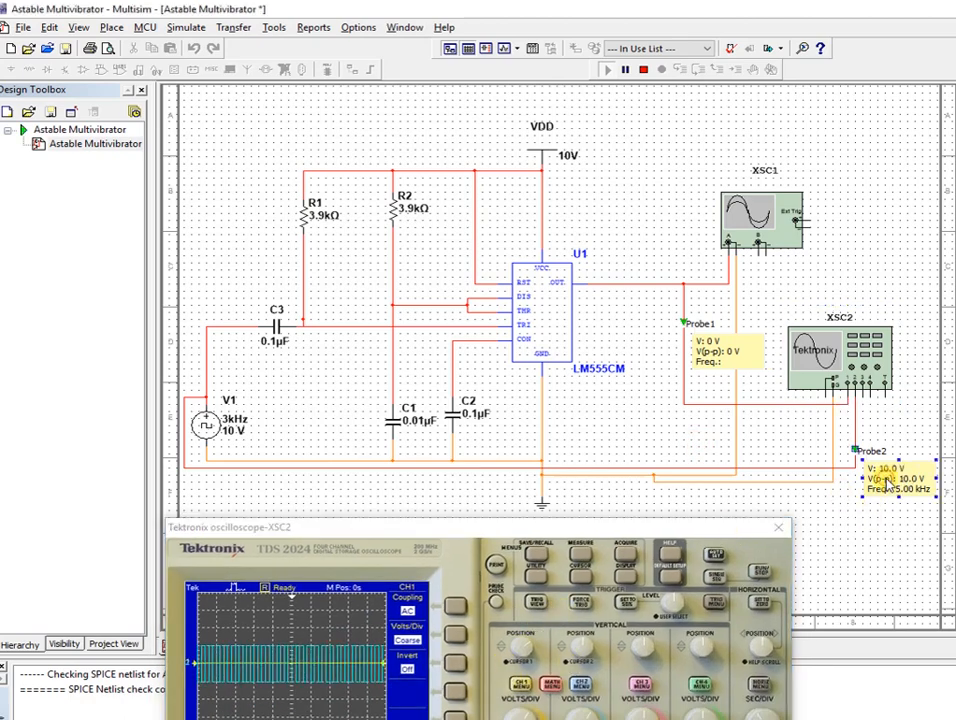
double_click(886, 482)
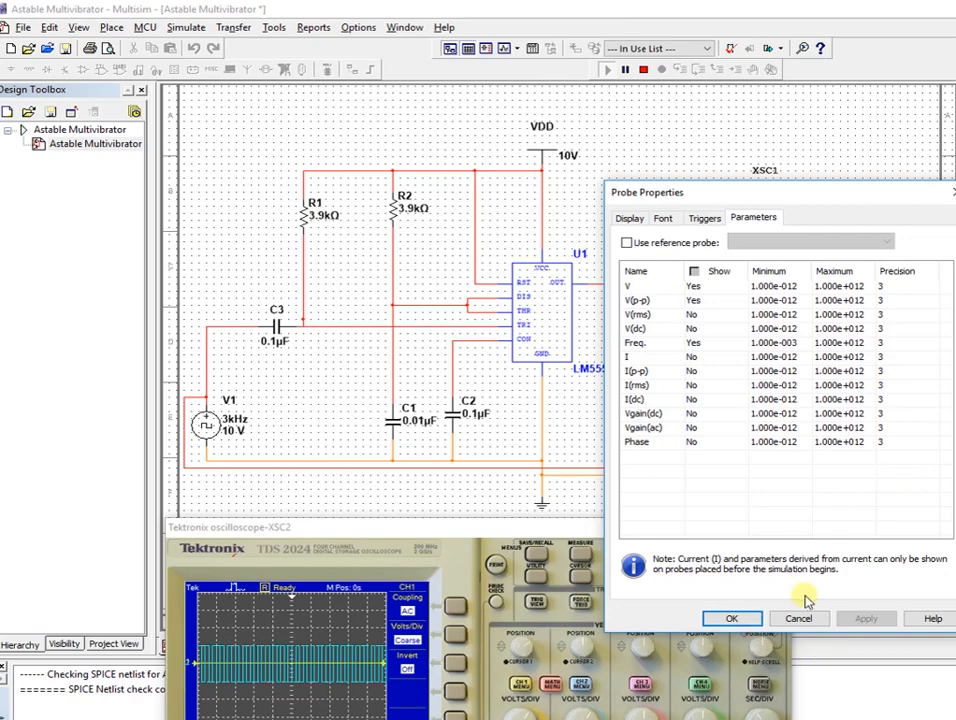
left_click(756, 620)
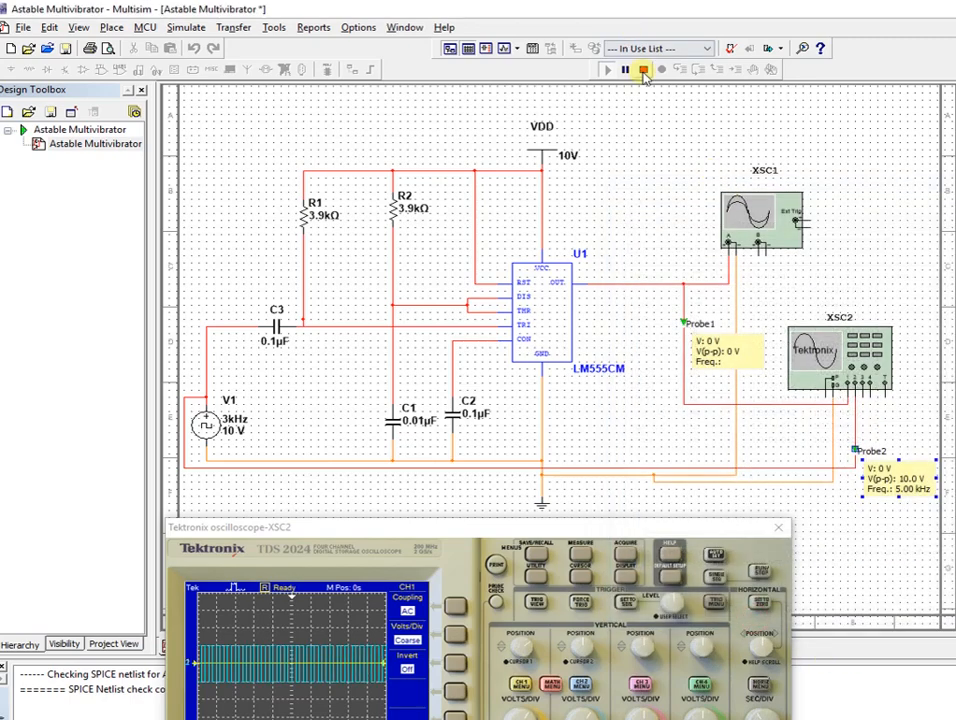
left_click(643, 70)
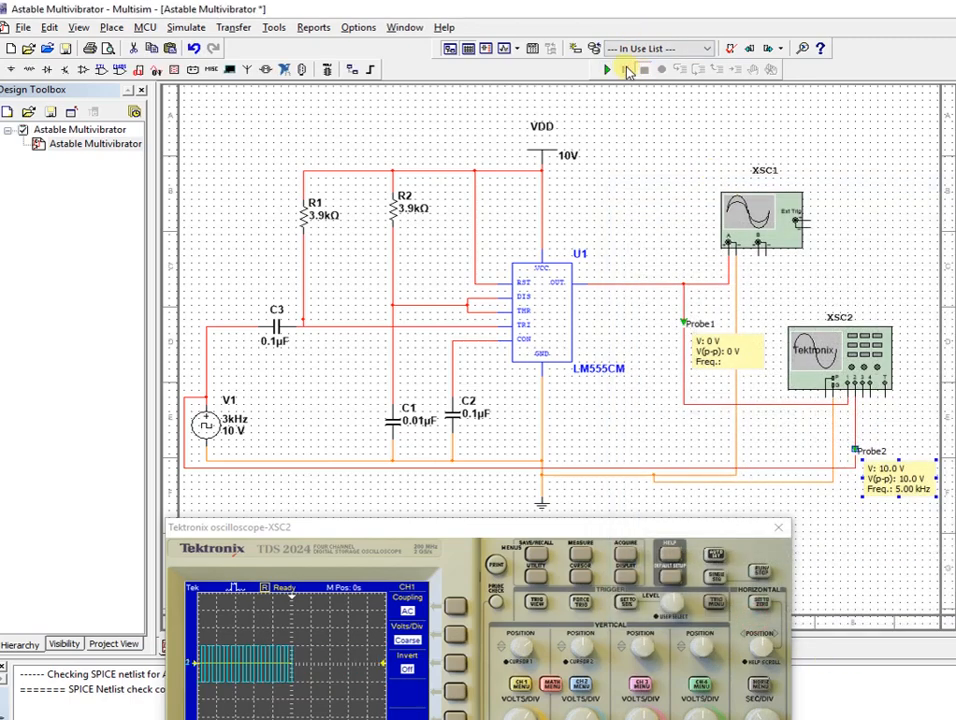
left_click(606, 70)
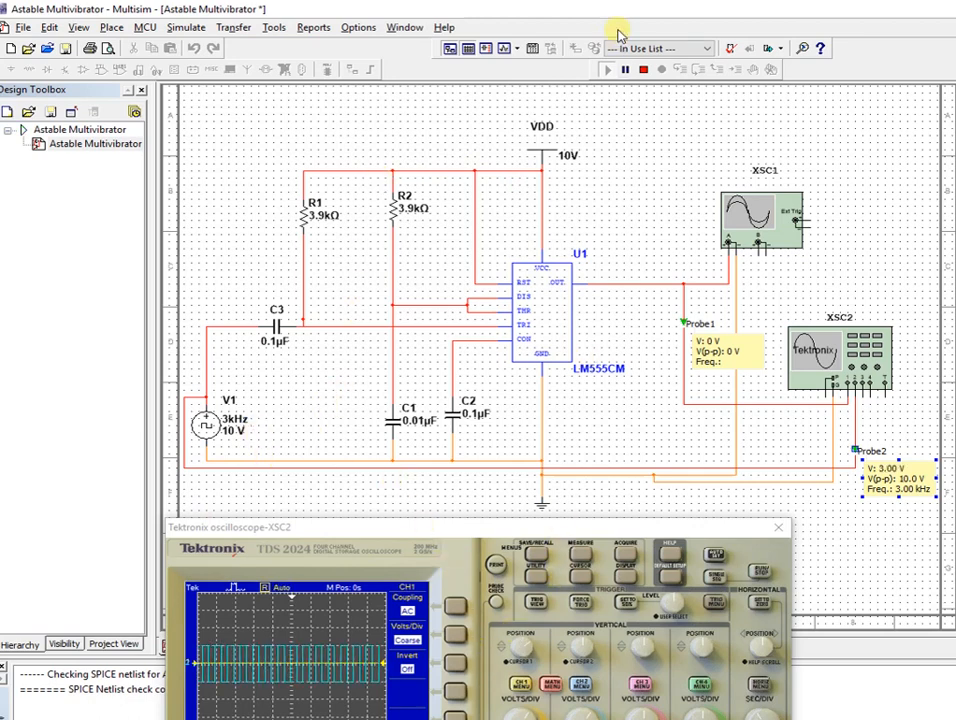
Stop the simulation, set V1's frequency to 2 kHz, and run it again
left_click(644, 70)
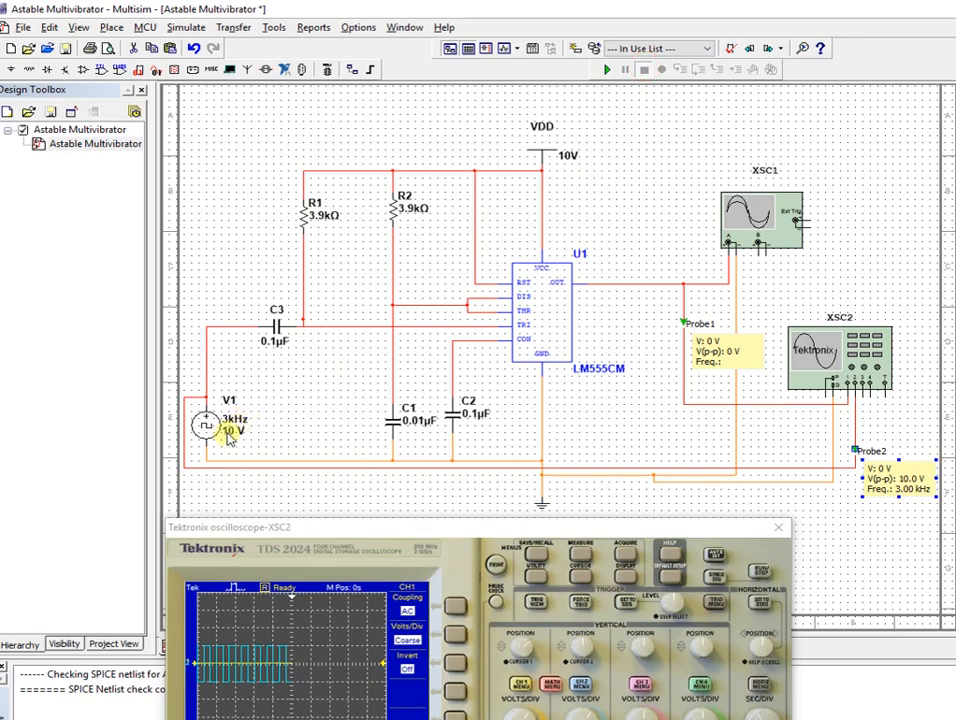
double_click(237, 430)
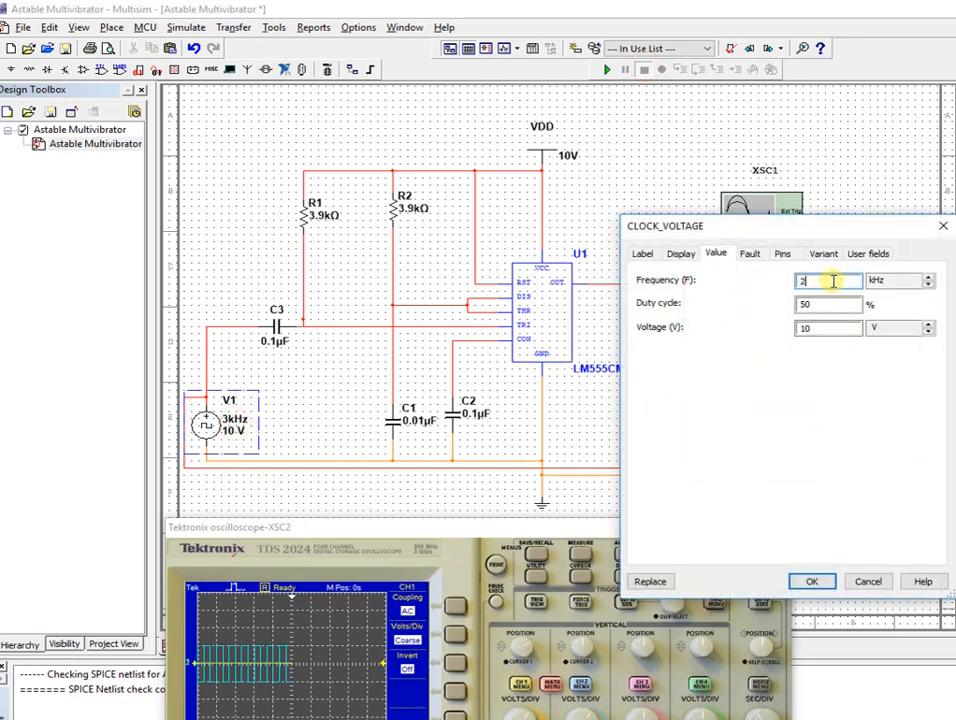
left_click(812, 581)
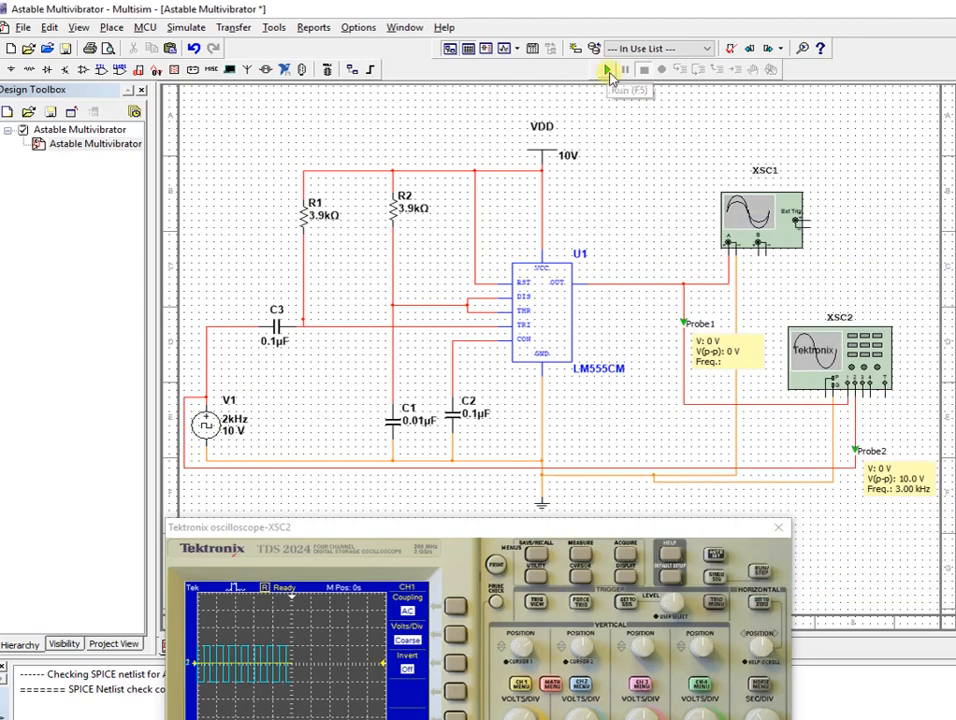
left_click(607, 69)
Stop the simulation, set V1's frequency to 1 kHz, and rerun it with the full XSC2 window in view
left_click(643, 69)
double_click(225, 425)
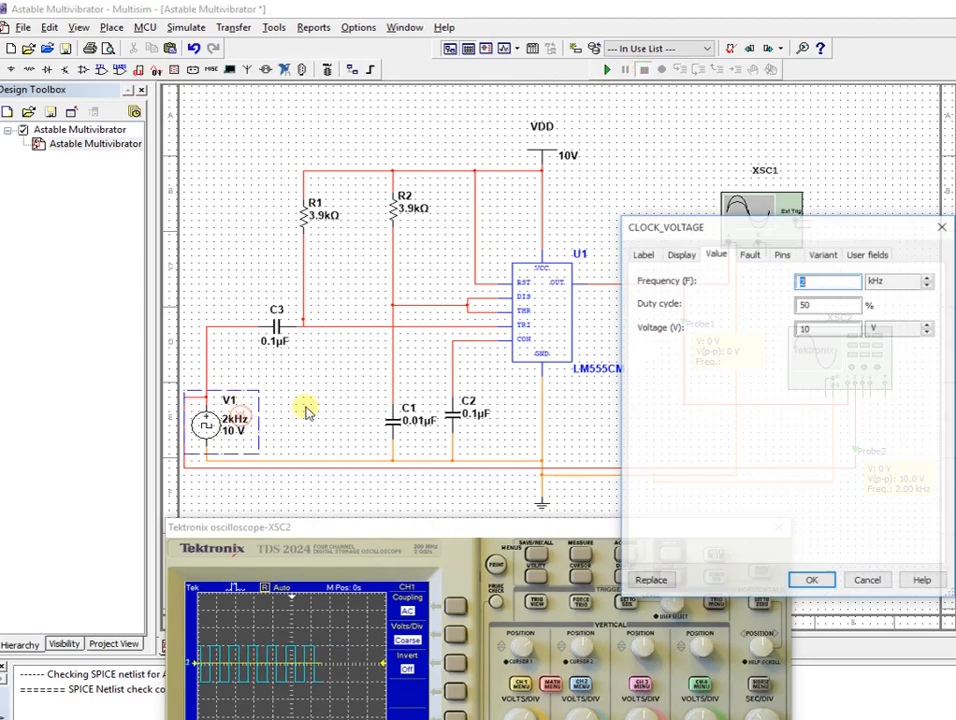
type("1")
left_click(811, 574)
left_click_drag(490, 523, 494, 345)
left_click(607, 69)
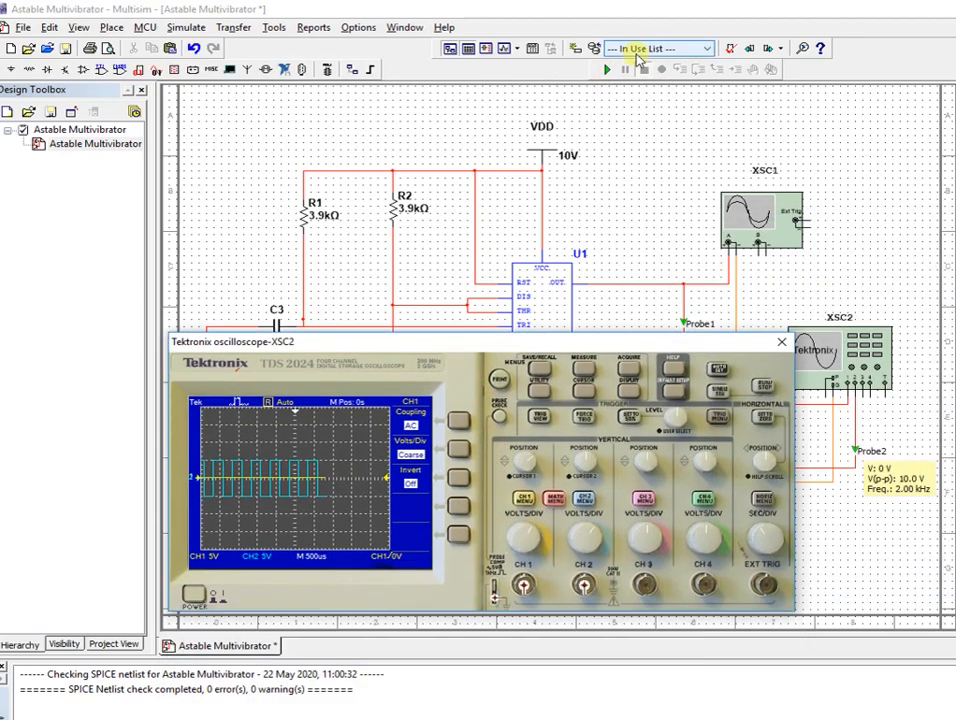
Set XSC2's first measurement to the positive pulse width (Pos Width) of CH1
left_click(582, 366)
left_click(459, 421)
left_click(460, 449)
left_click(460, 450)
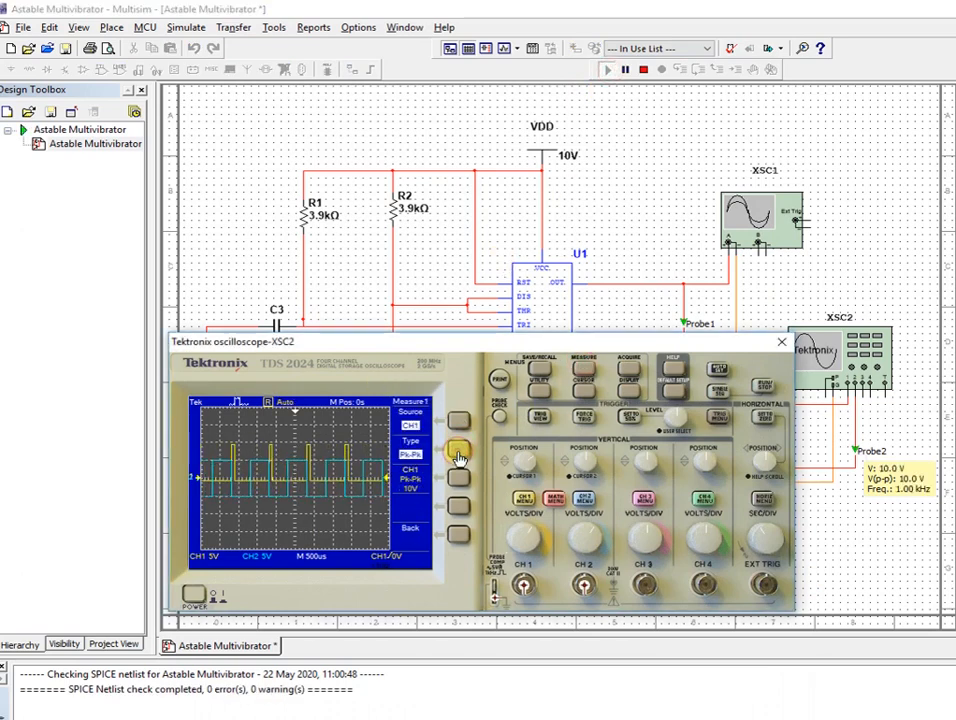
left_click(459, 452)
left_click(459, 455)
left_click(459, 455)
left_click(459, 455)
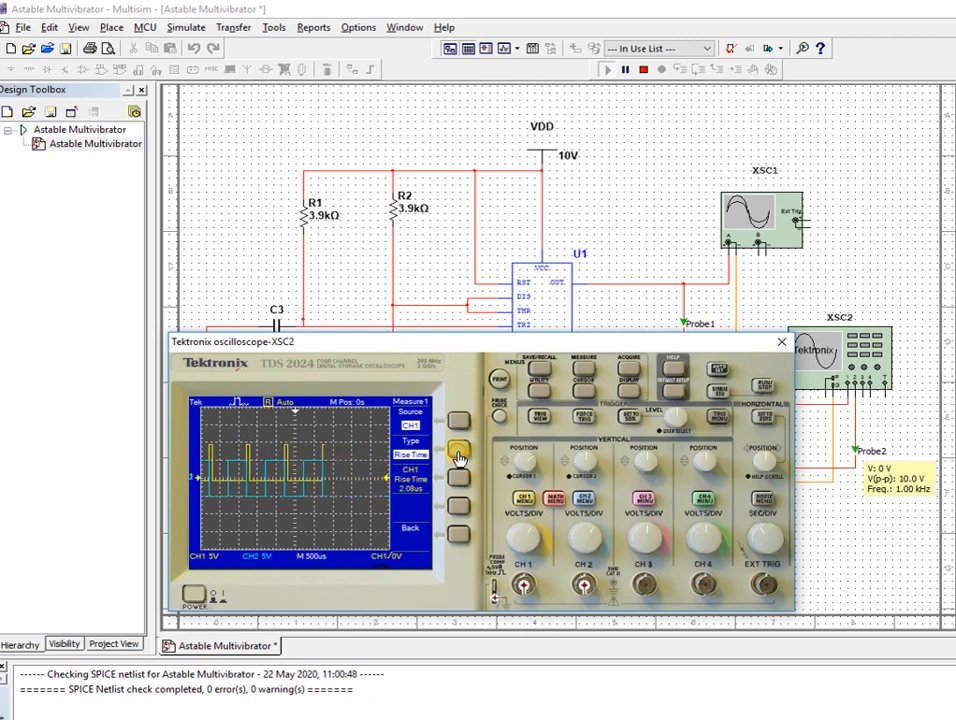
left_click(459, 455)
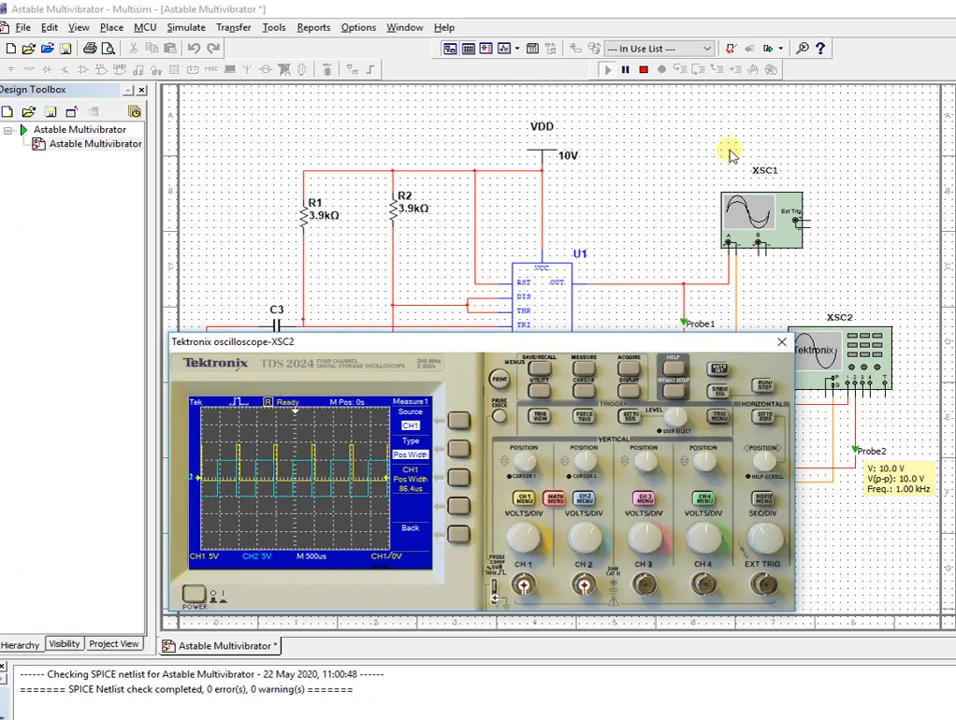
Stop the simulation, close the XSC2 window, and wire XSC2's channel 3 to U1's TRI pin and channel 4 to its DIS pin
left_click(643, 69)
left_click(777, 341)
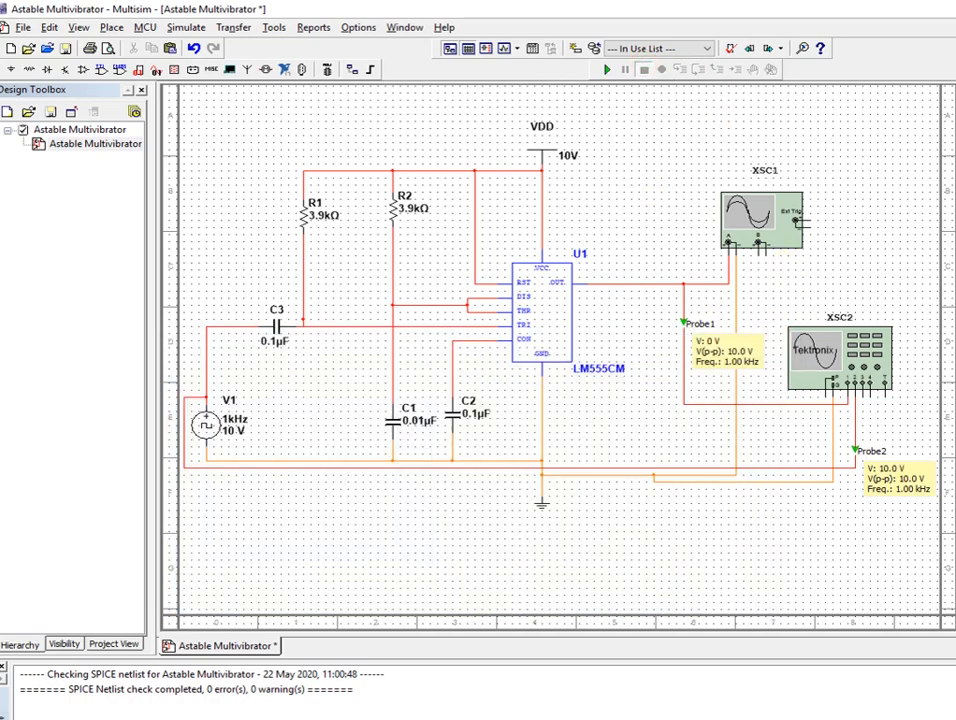
left_click(861, 427)
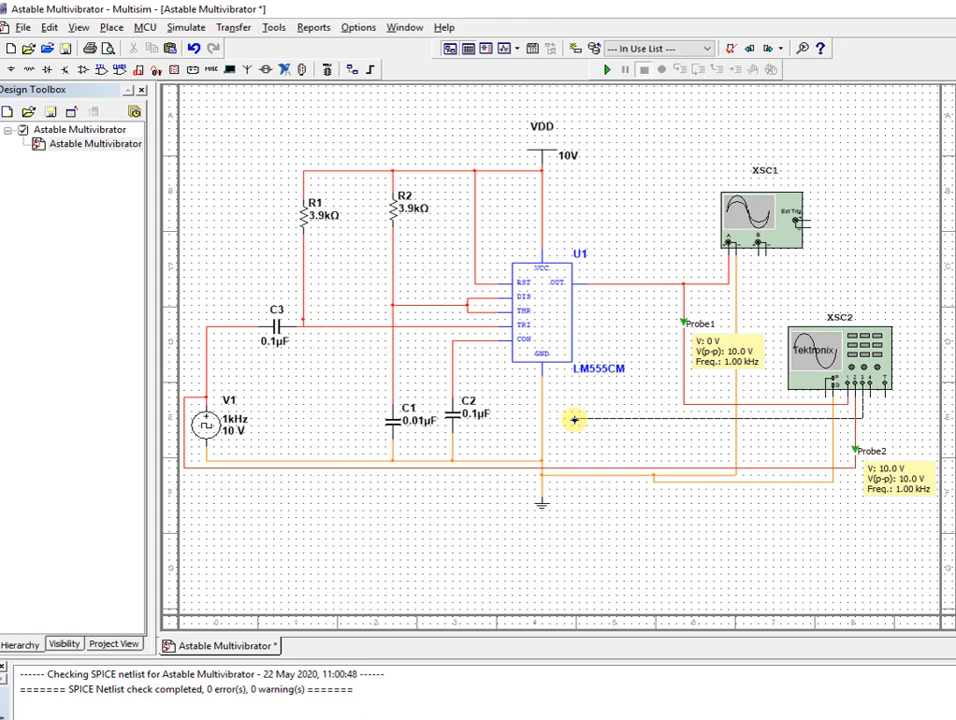
left_click(486, 328)
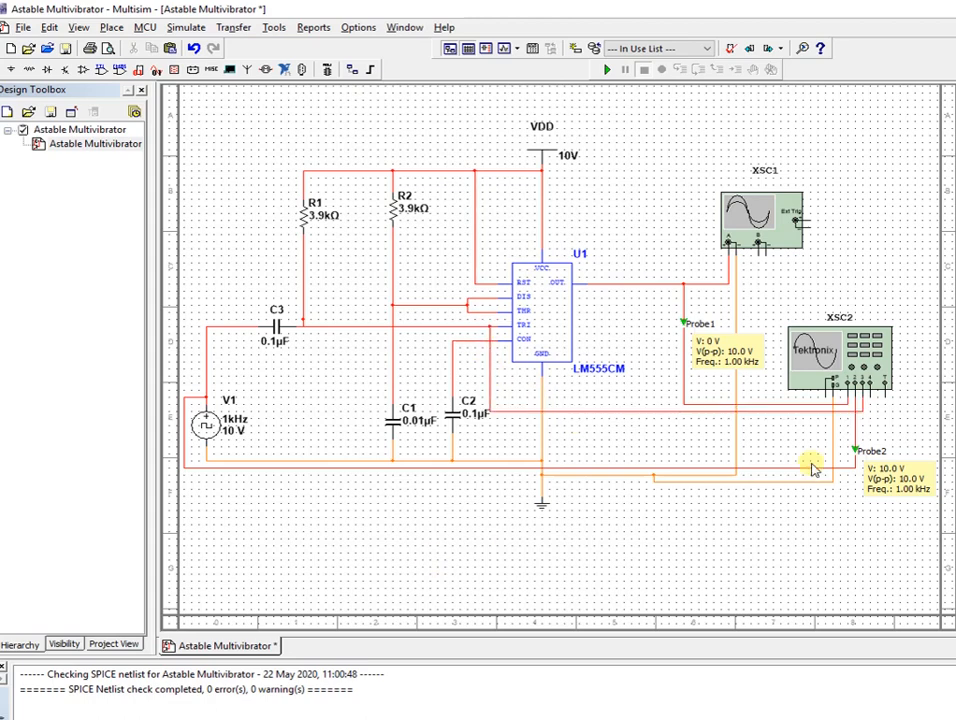
left_click(870, 385)
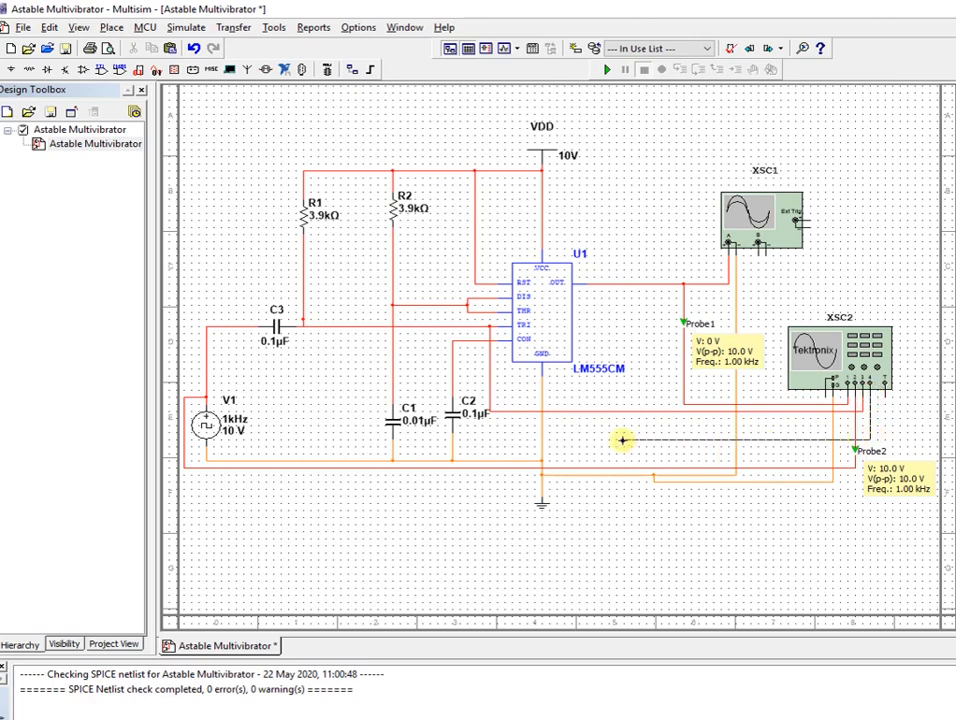
left_click(476, 298)
Run the simulation, open XSC2, and display channel 3 with AC coupling
left_click(607, 69)
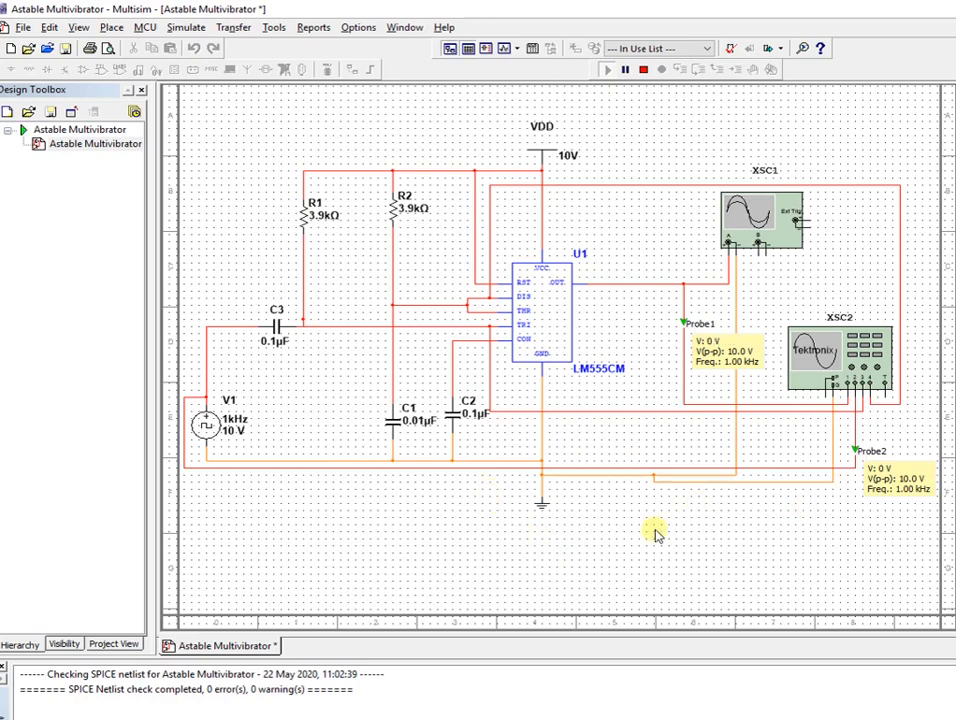
double_click(824, 351)
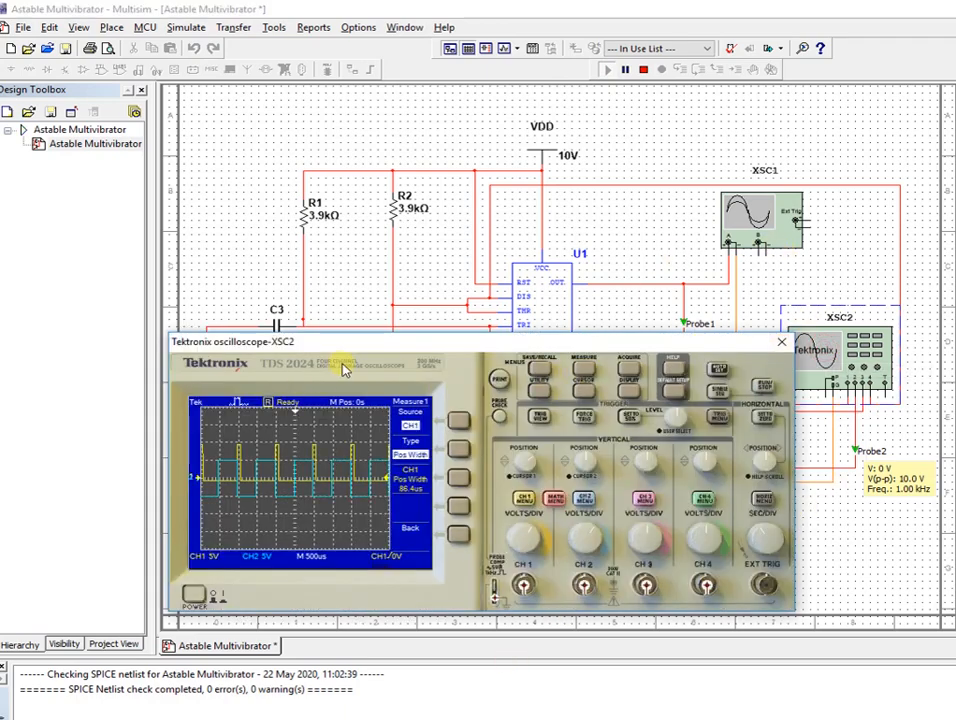
left_click(648, 503)
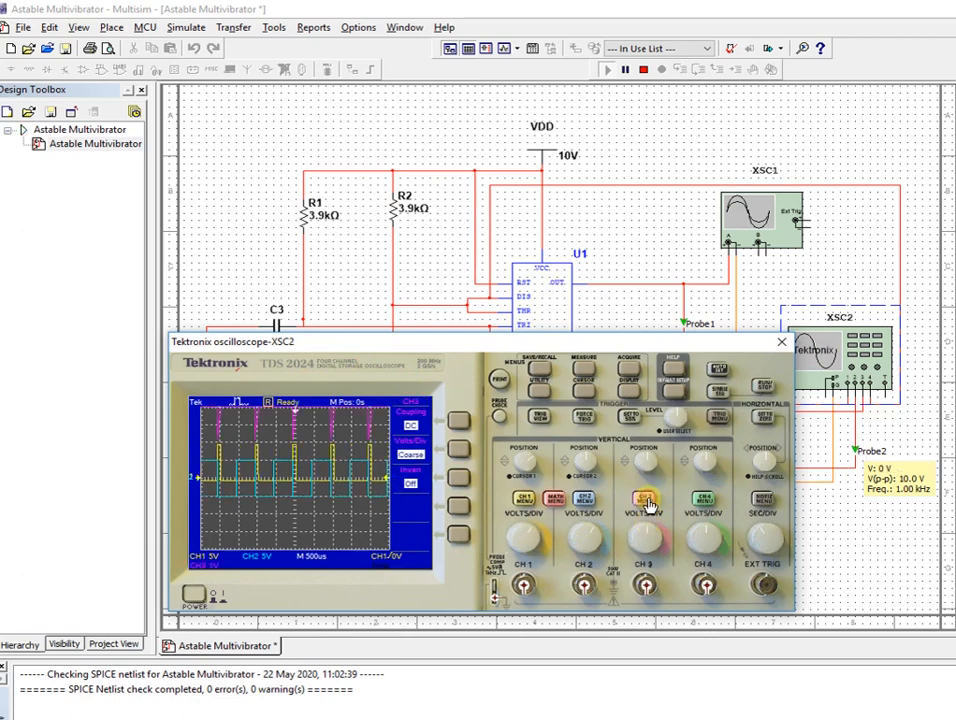
left_click(457, 425)
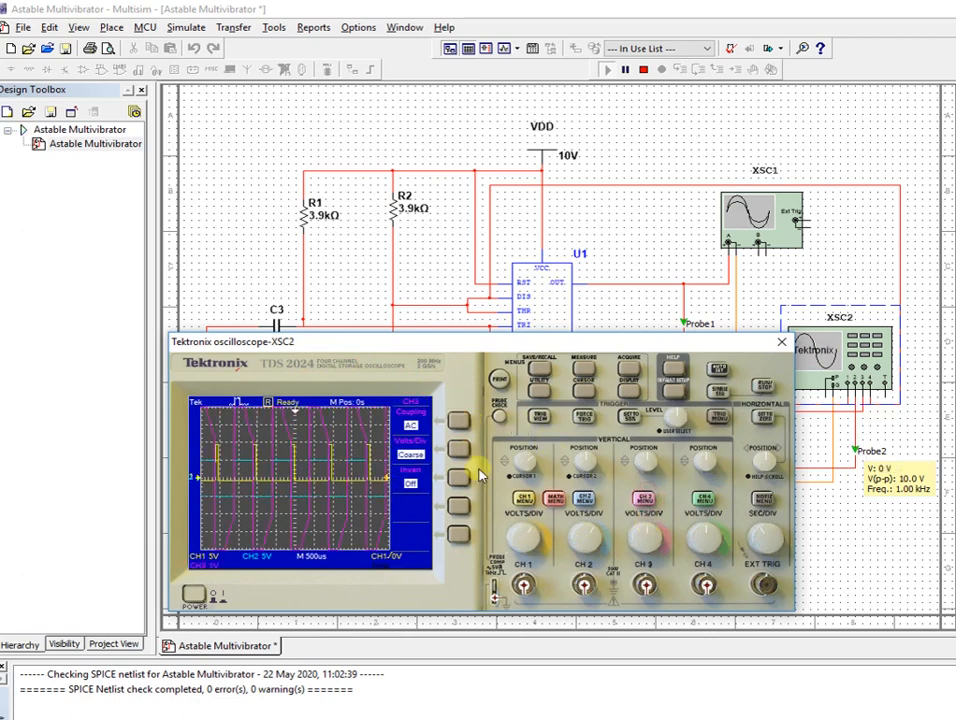
Set XSC2's channel 3 vertical scale to 10 V per division
left_click(638, 539)
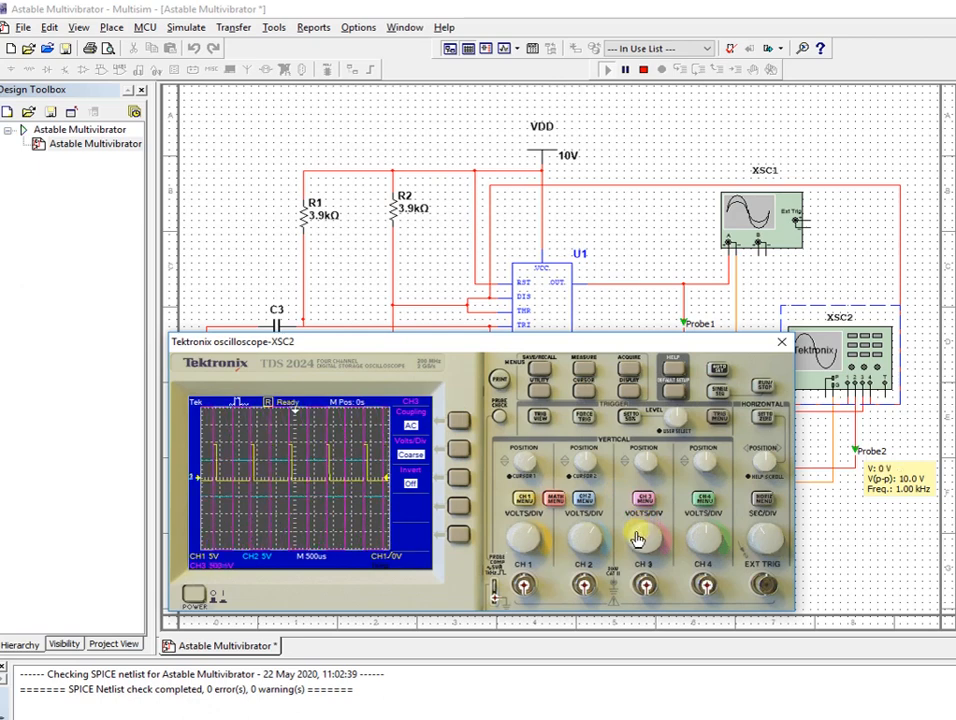
left_click(641, 538)
left_click(638, 528)
left_click(638, 528)
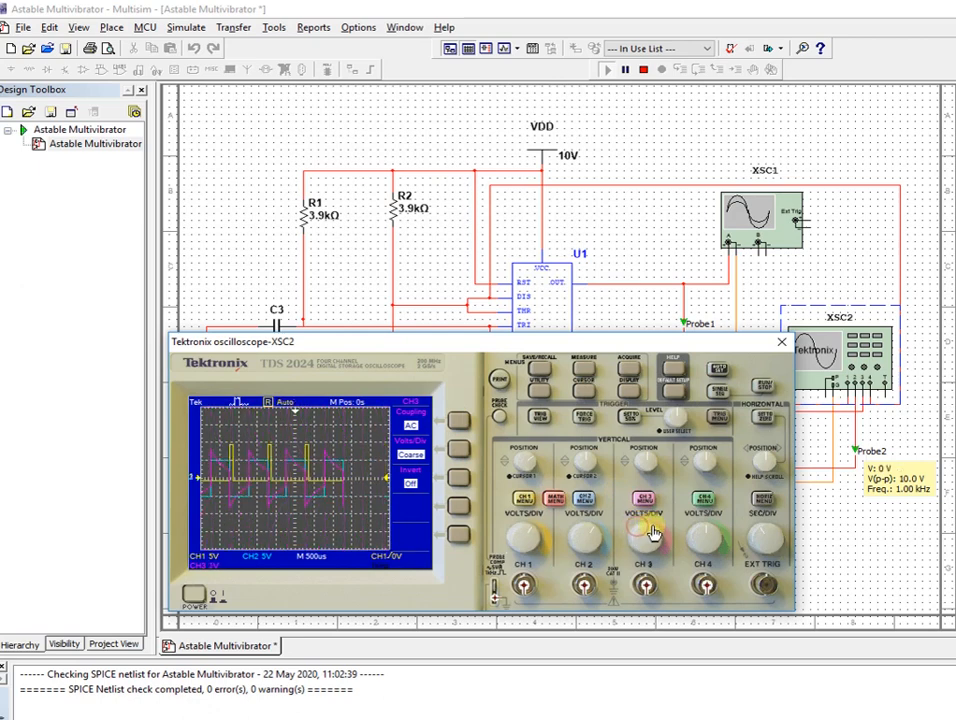
left_click(654, 537)
left_click(655, 540)
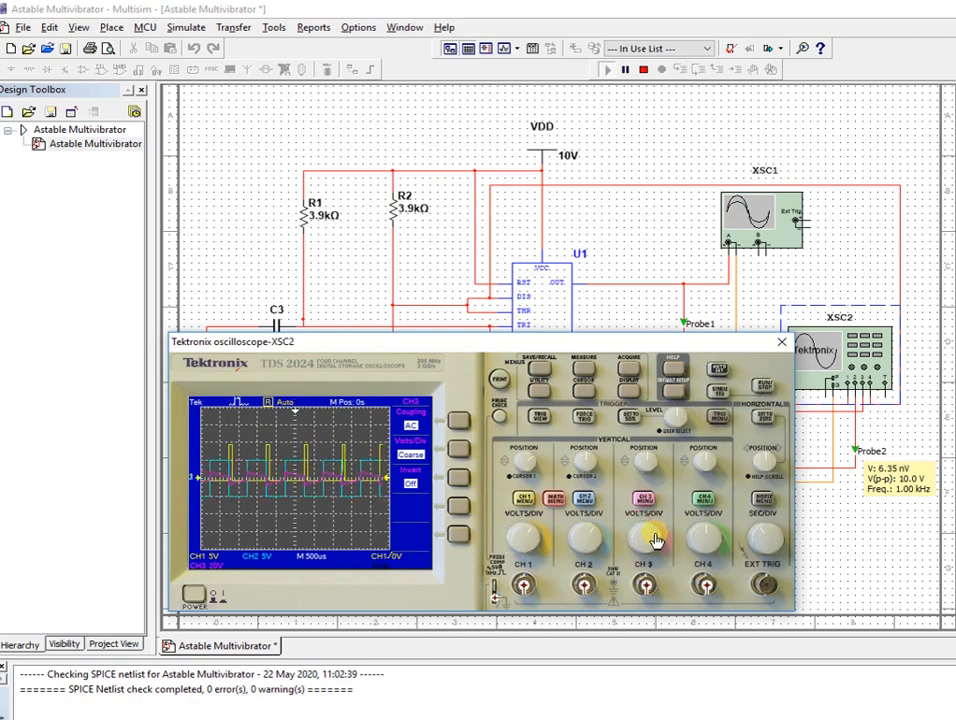
left_click(654, 539)
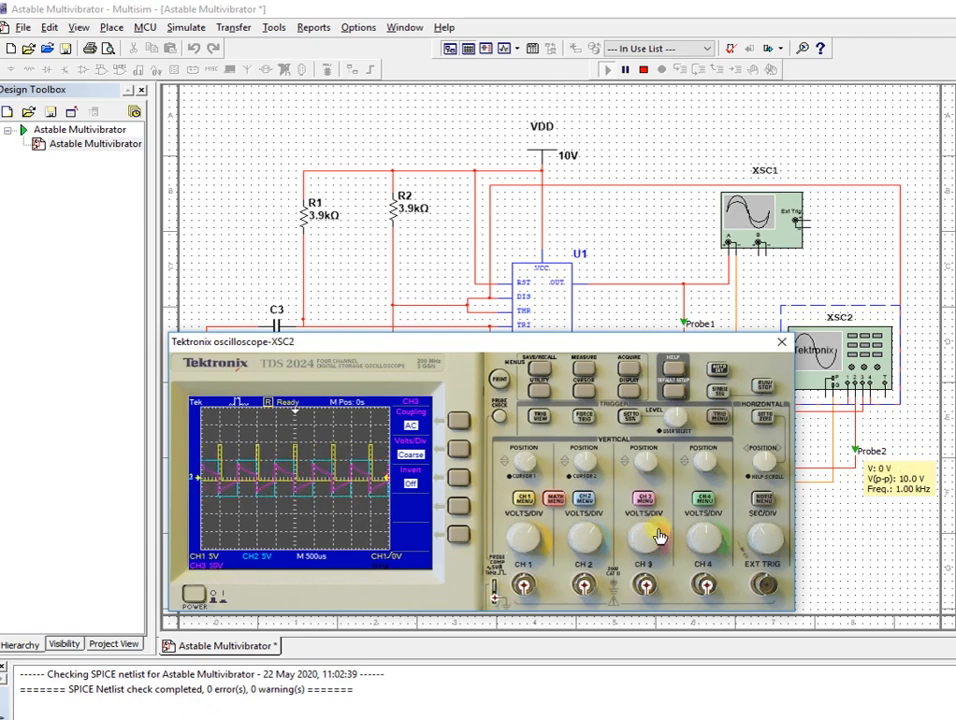
Display channel 4 on XSC2 and set its vertical scale to 5 V per division
left_click(706, 498)
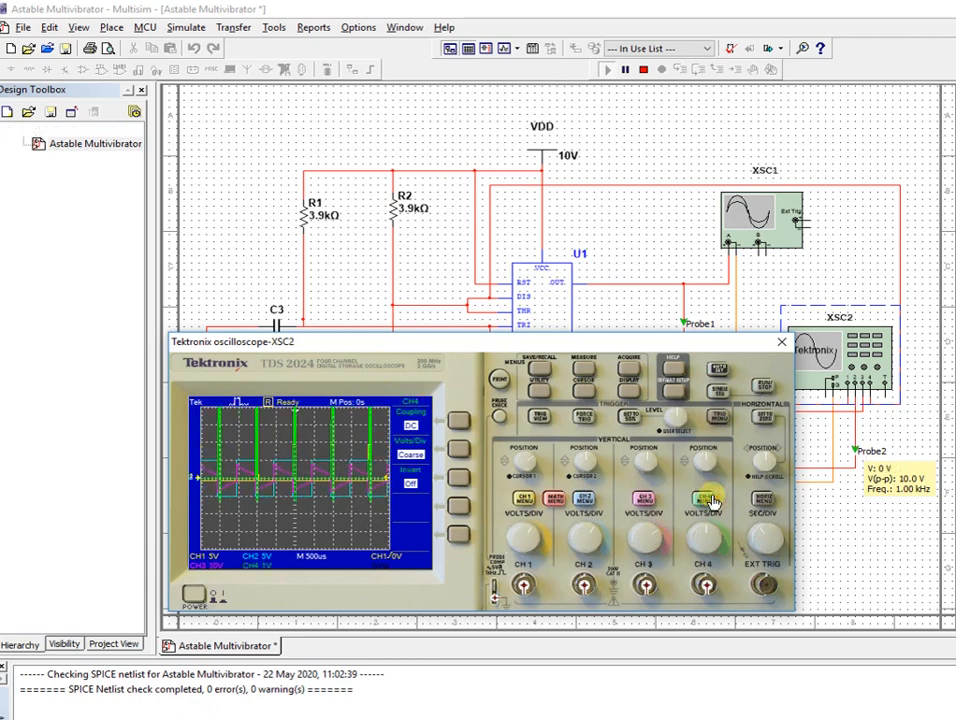
left_click(709, 534)
left_click(712, 535)
left_click(714, 536)
left_click(715, 539)
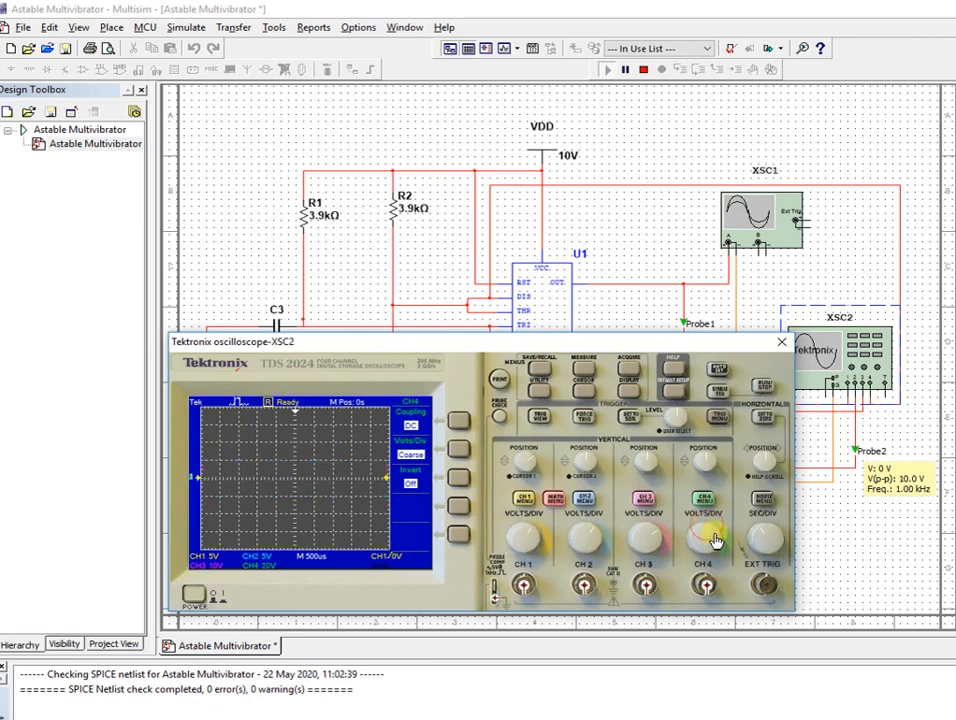
left_click(715, 539)
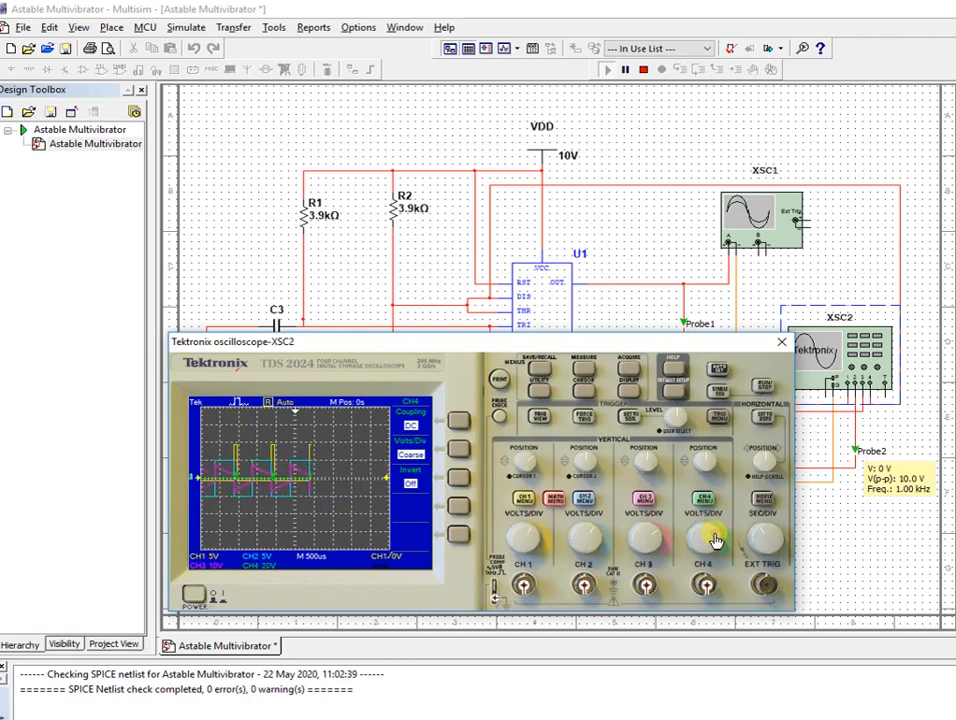
left_click(713, 537)
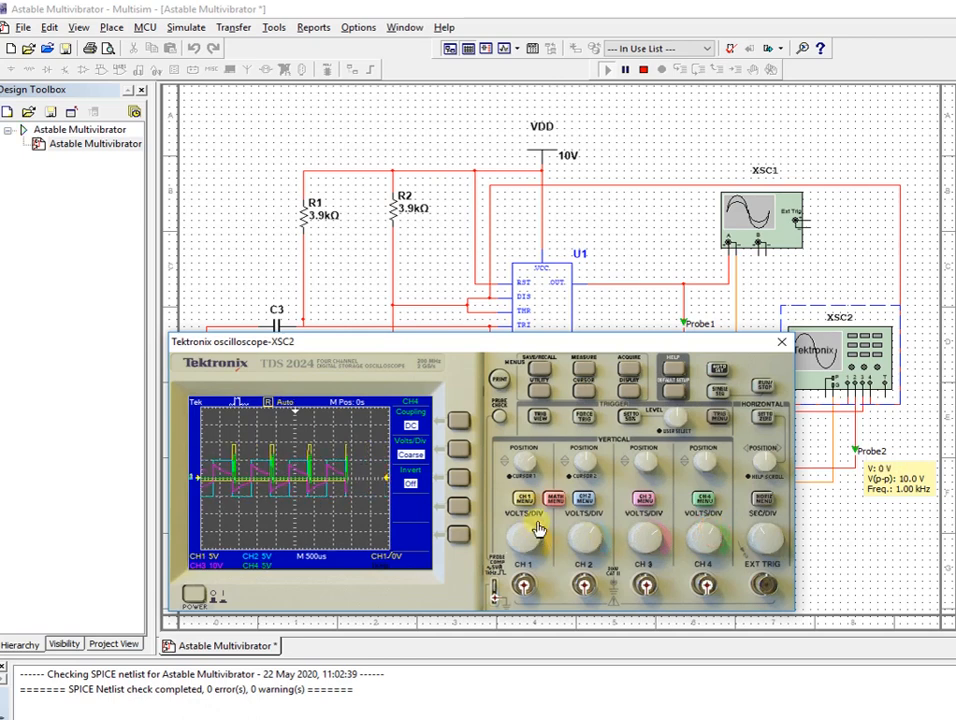
Hide channel 2's trace on XSC2 and select channel 3's settings
left_click(589, 499)
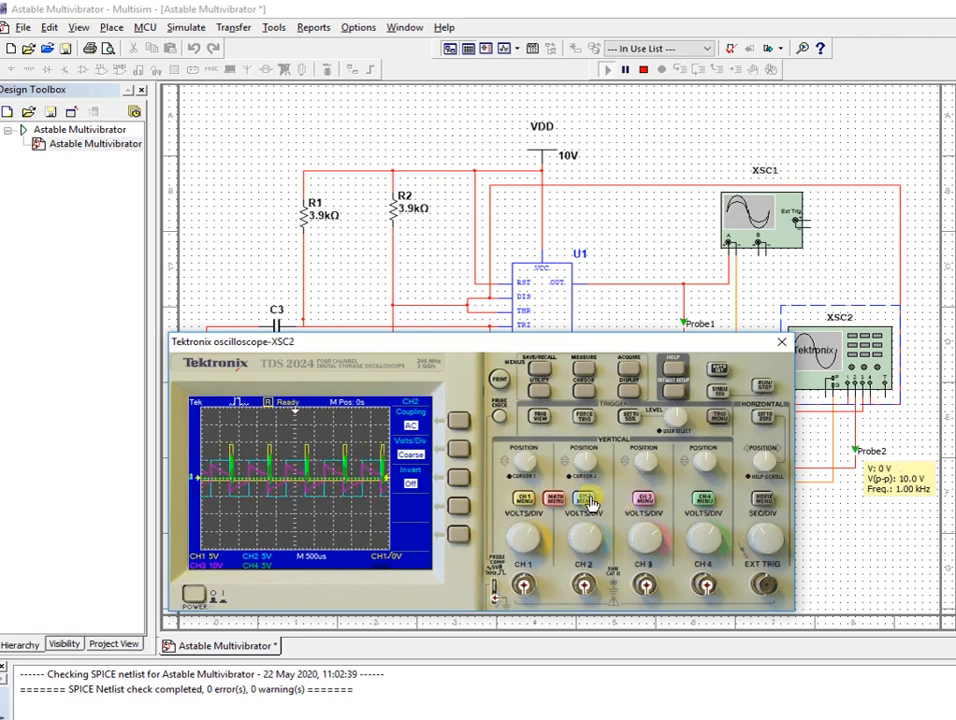
left_click(588, 500)
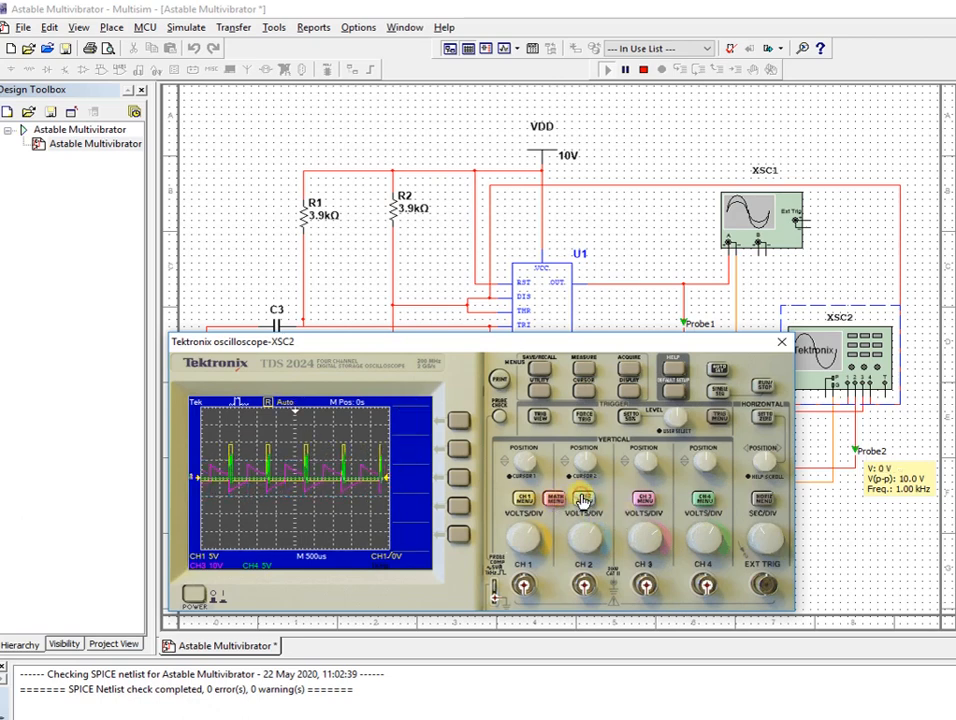
left_click(645, 503)
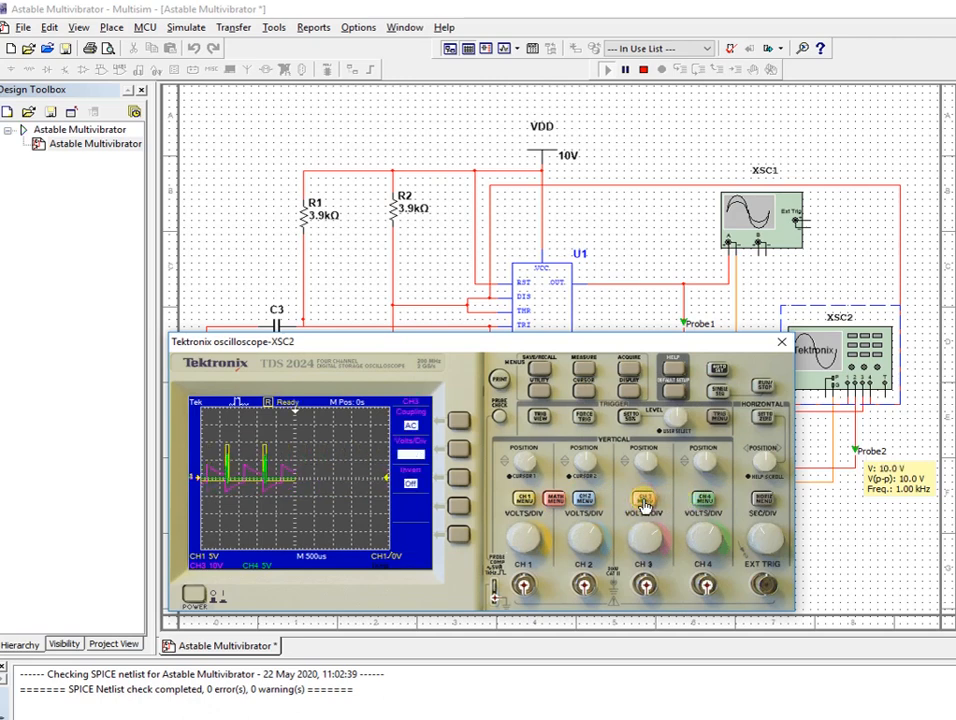
Set XSC2's time base to 100 µs per division to inspect a single output pulse
left_click(759, 536)
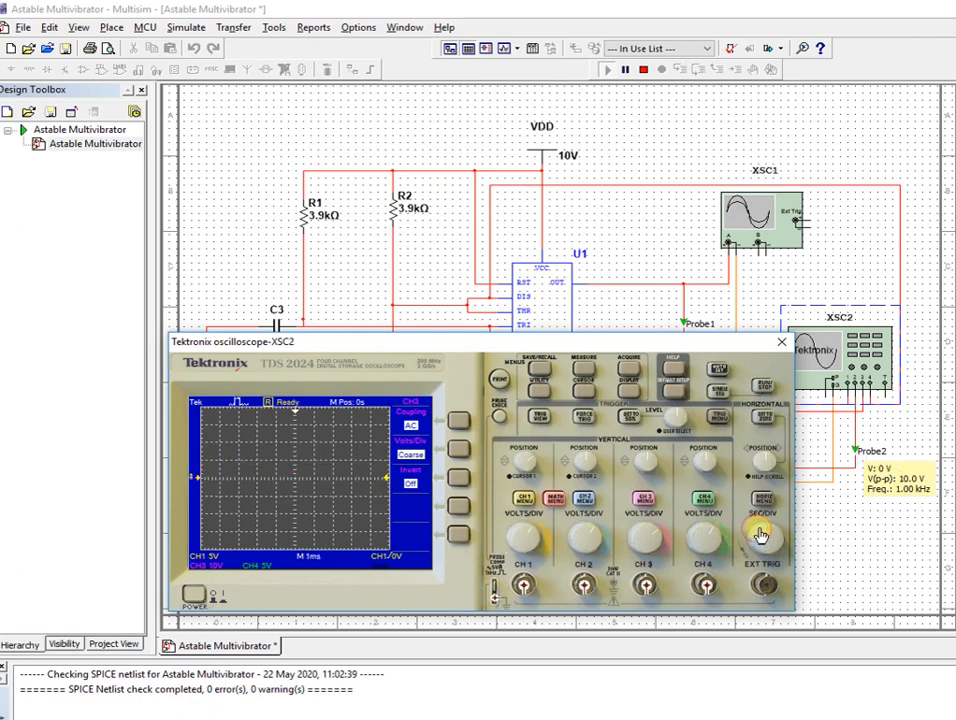
left_click(759, 536)
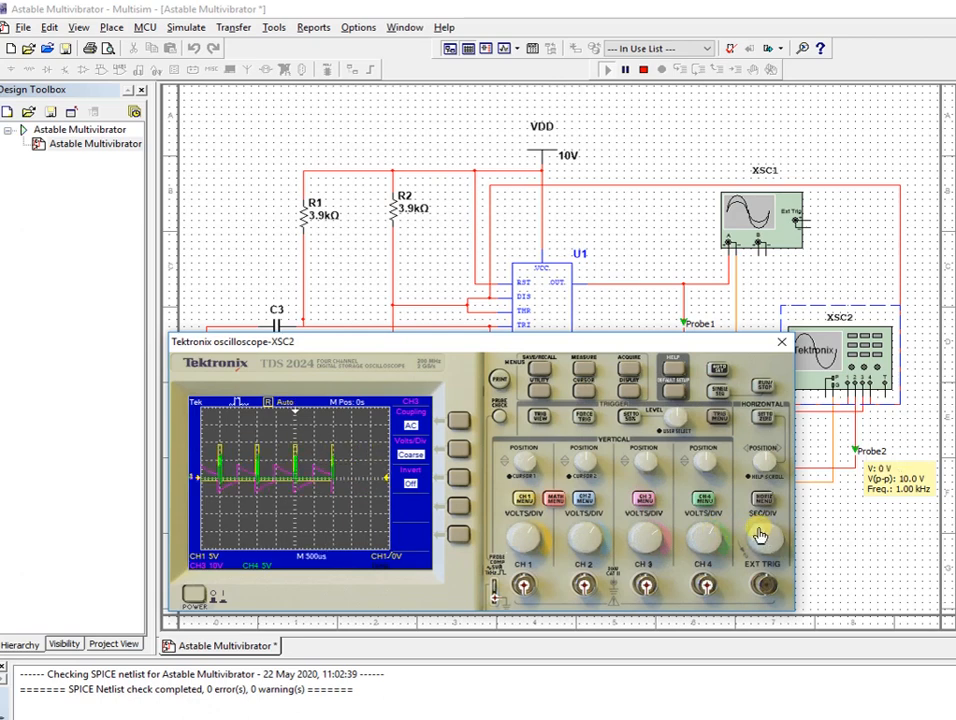
left_click(759, 538)
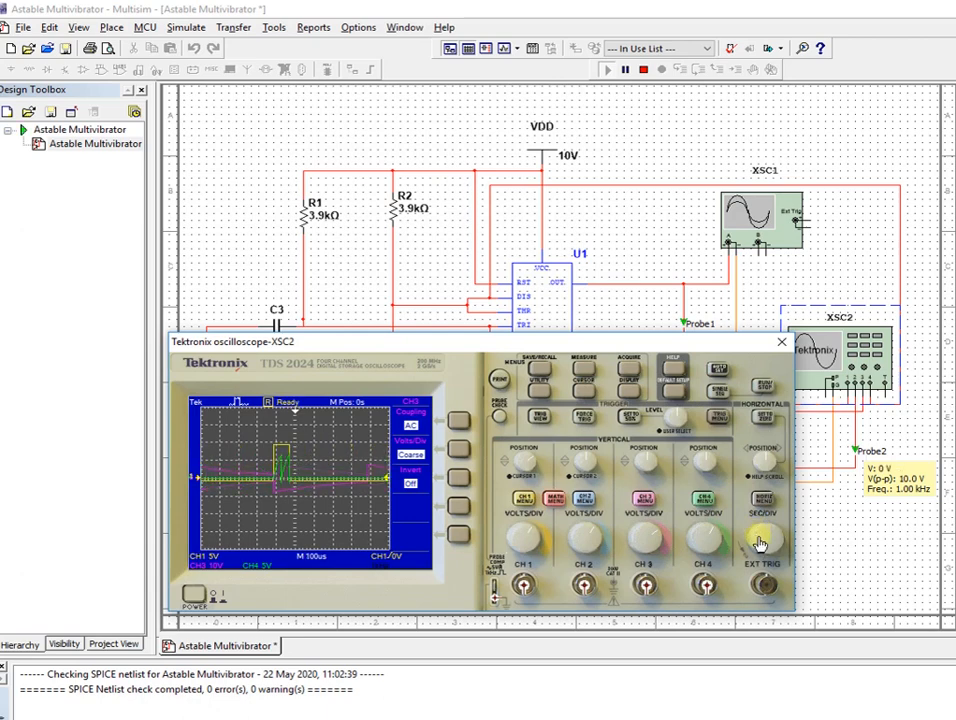
left_click(759, 542)
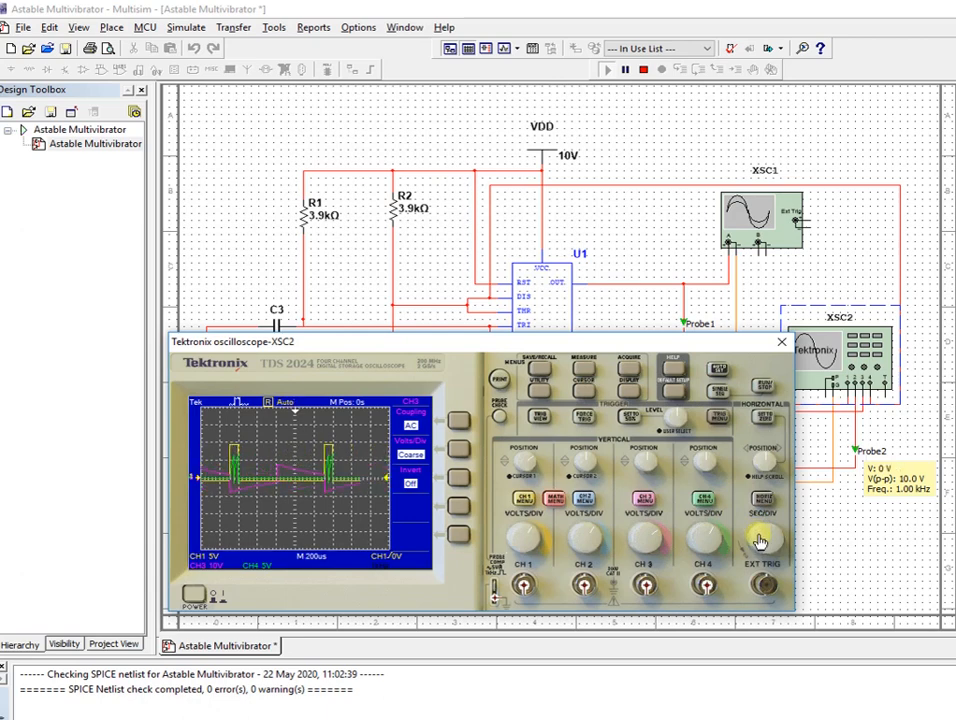
left_click(759, 540)
left_click(759, 538)
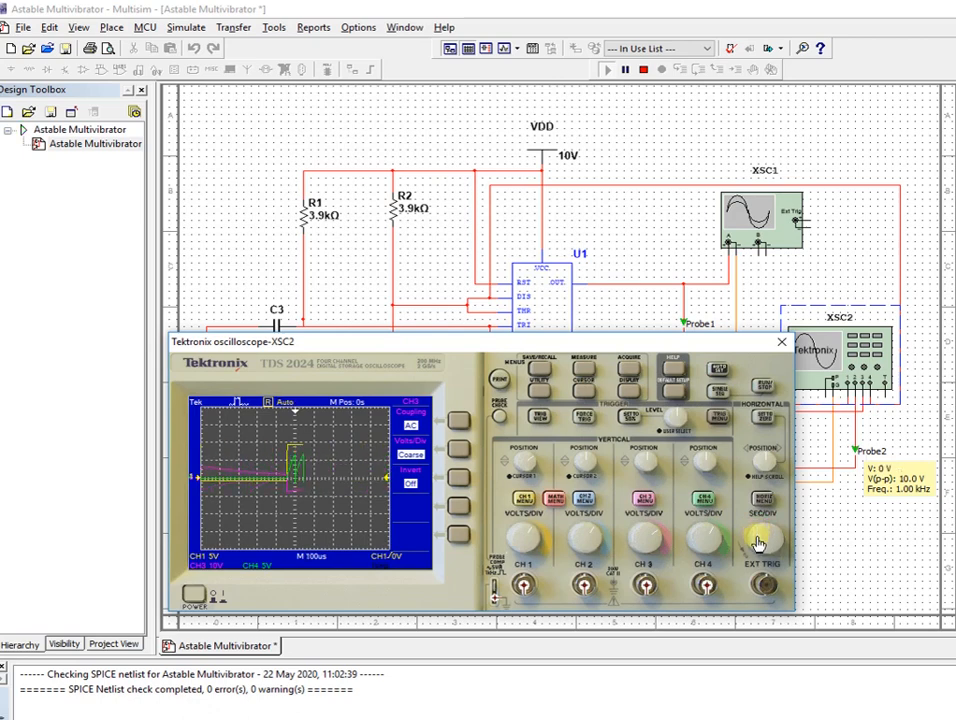
left_click(759, 538)
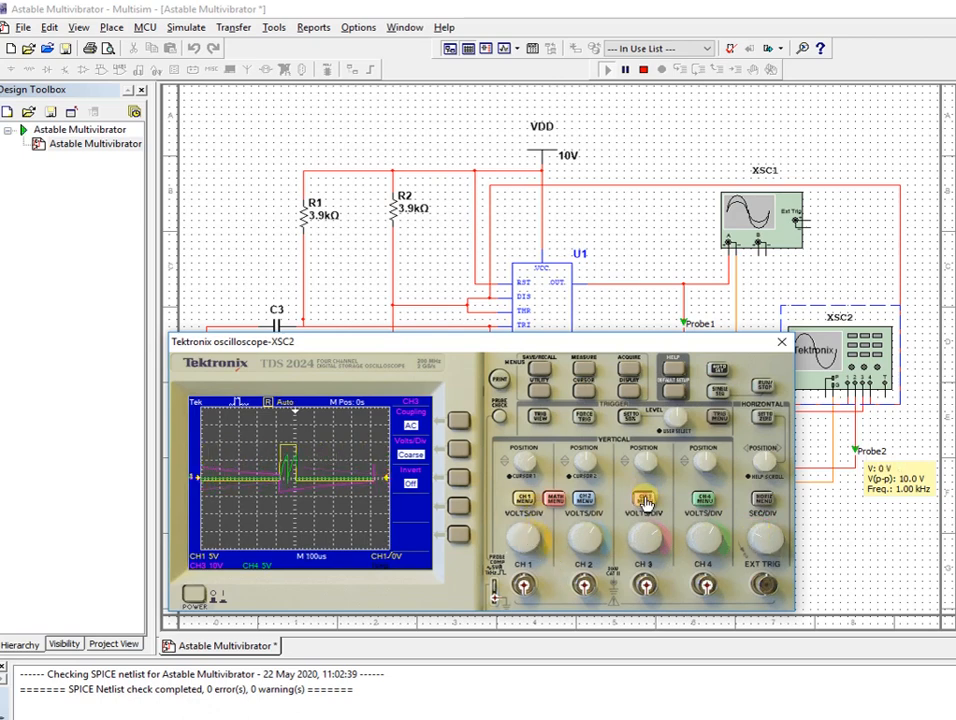
Isolate channel 4's waveform by hiding channels 3 and 1, with XSC2's time base at 200 µs per division
left_click(765, 387)
left_click(765, 387)
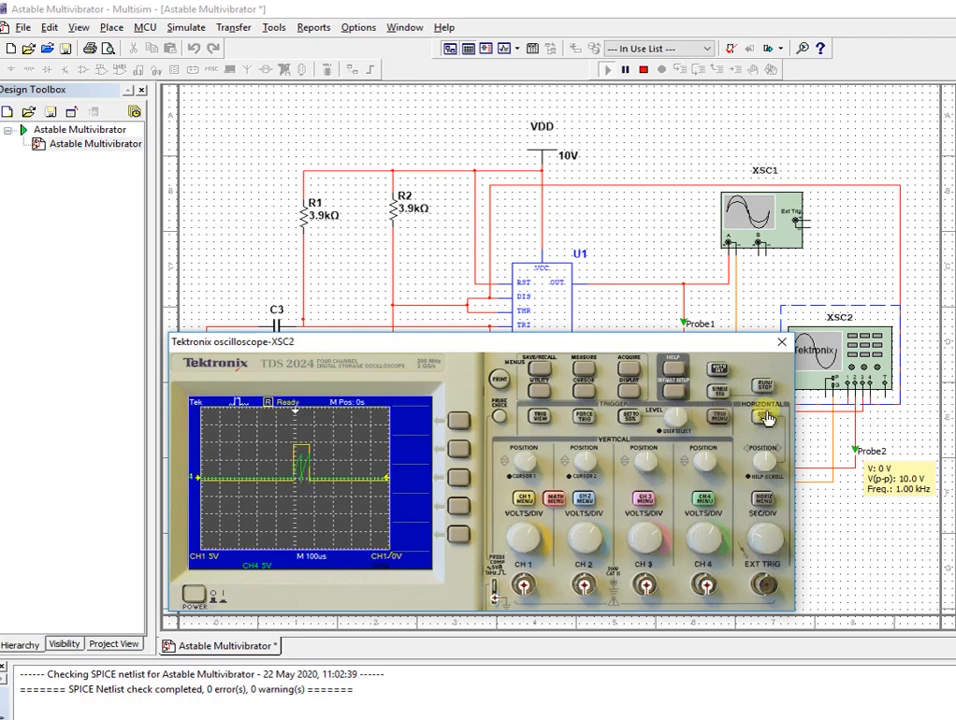
mouse_move(753, 535)
left_mouse_down()
mouse_move(767, 528)
mouse_move(758, 540)
left_mouse_up()
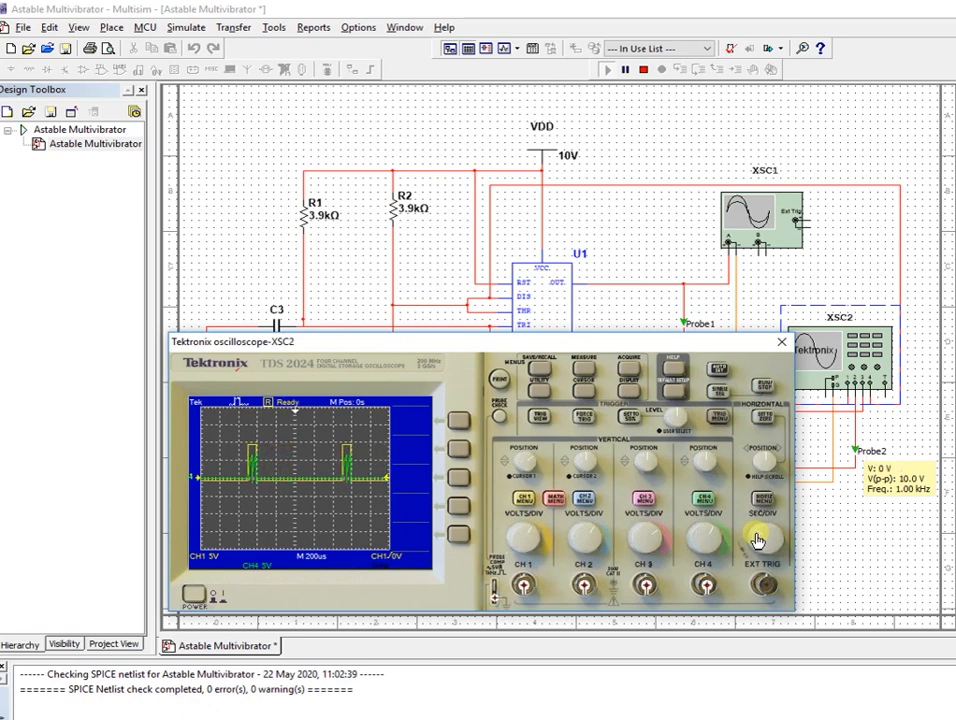
left_click(525, 500)
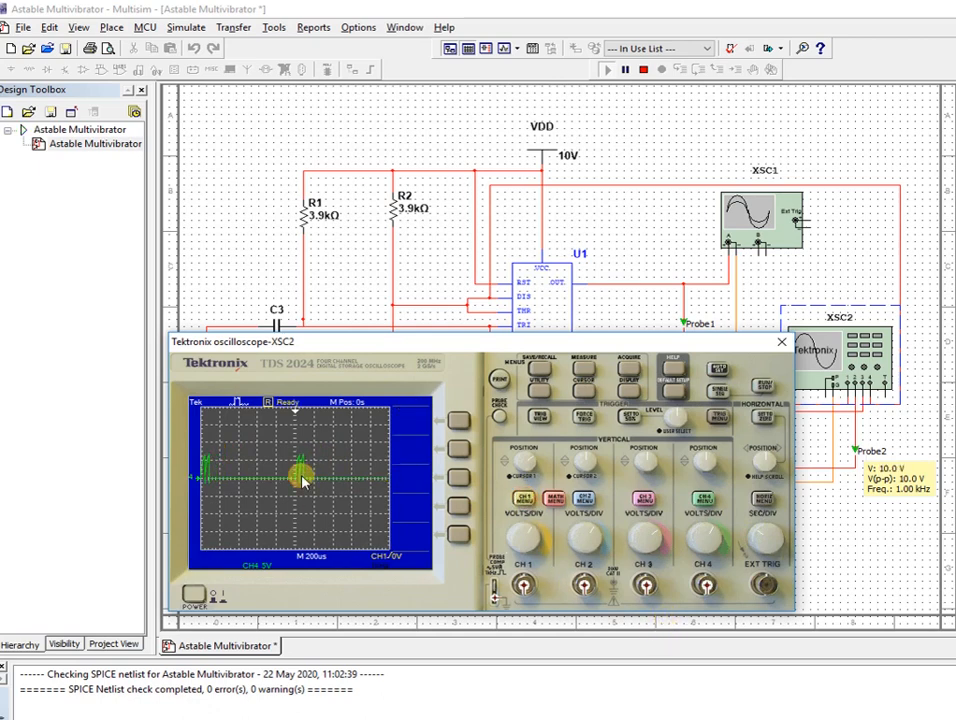
Autoset XSC2 to show all four channels, set the time base to 500 µs per division, and move its window aside
left_click(717, 371)
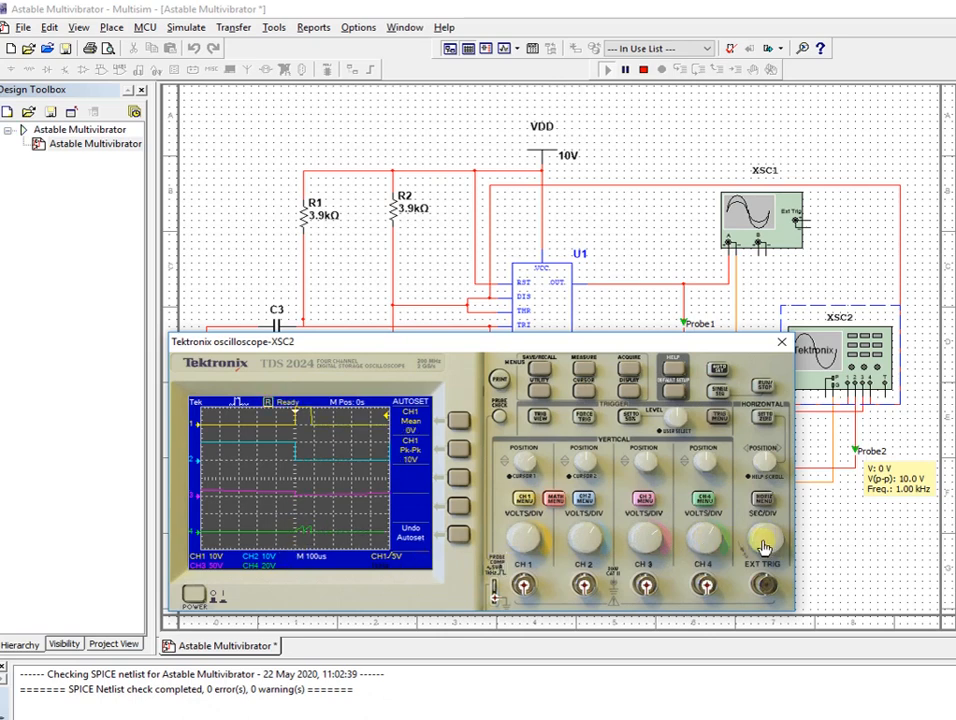
mouse_move(760, 546)
left_mouse_down()
mouse_move(752, 538)
mouse_move(757, 549)
left_mouse_up()
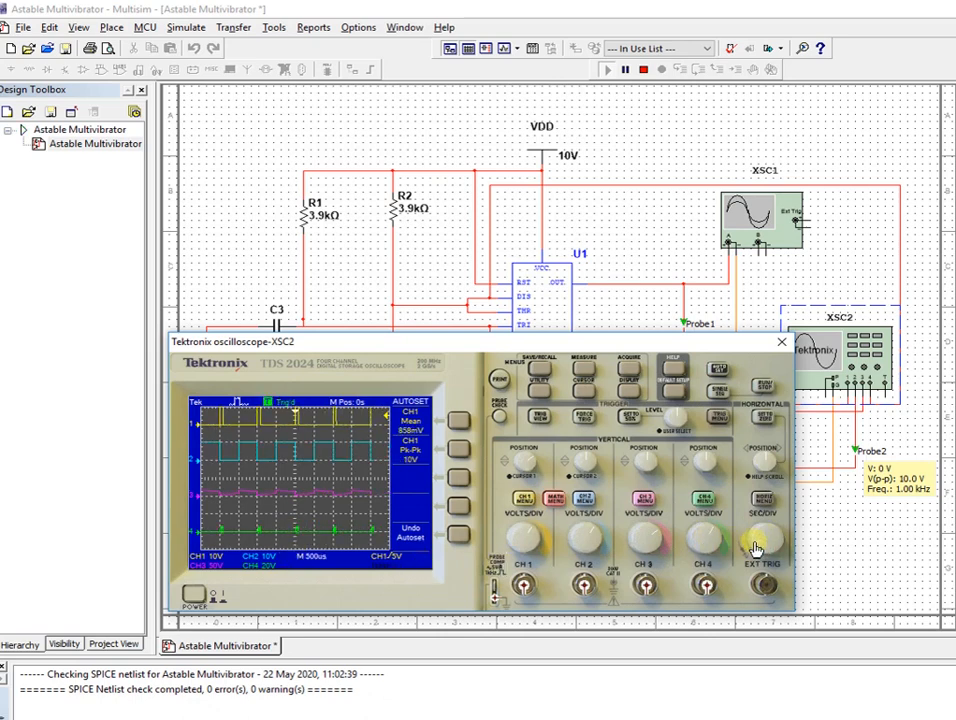
left_click_drag(601, 343, 479, 351)
Stop the simulation and place a measurement probe on XSC2's channel 3 wire
left_click(645, 71)
left_click(185, 27)
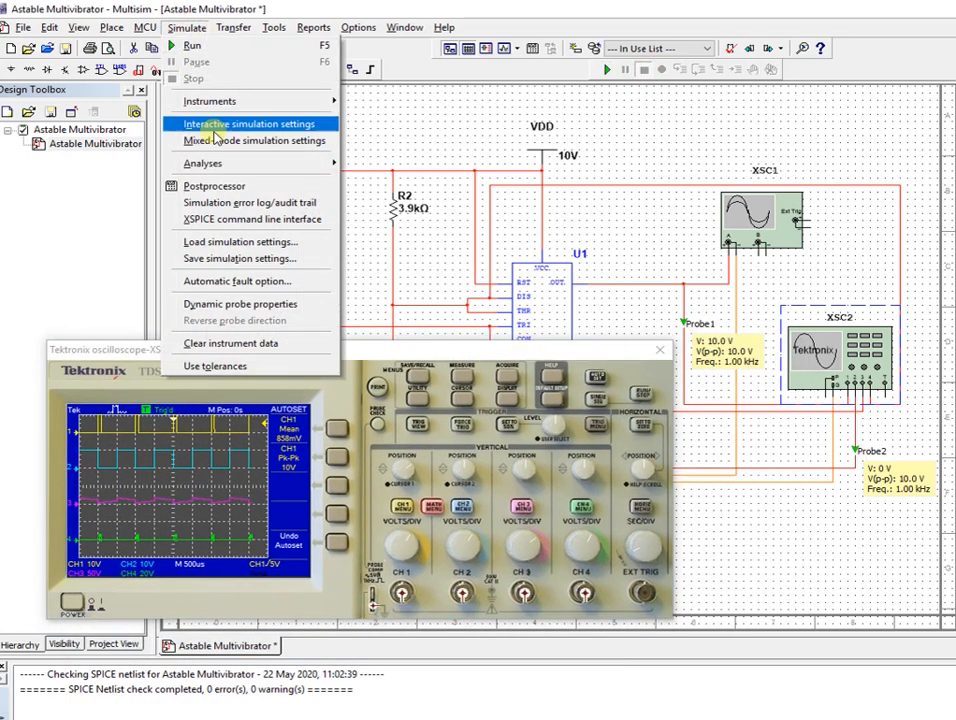
mouse_move(235, 96)
left_click(390, 467)
Show only V, V(p-p) and Freq. in Probe3's readout, and move Probe2's readout down to clear space
left_click(694, 315)
left_click(694, 329)
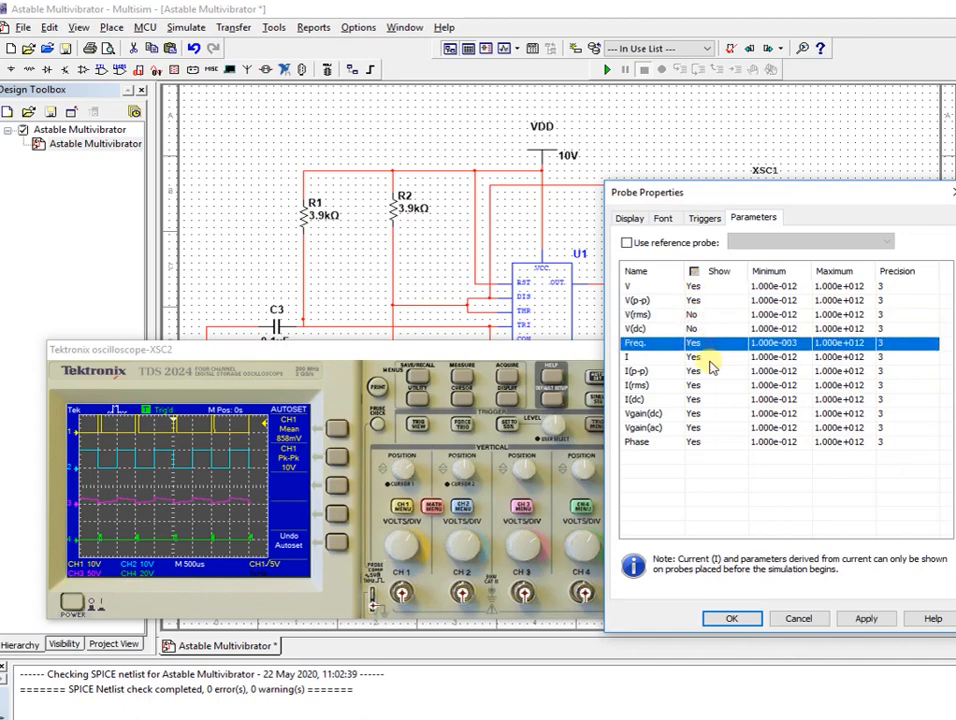
left_click(697, 357)
left_click(697, 371)
left_click(697, 399)
left_click(697, 442)
left_click(733, 619)
left_click_drag(889, 482, 889, 528)
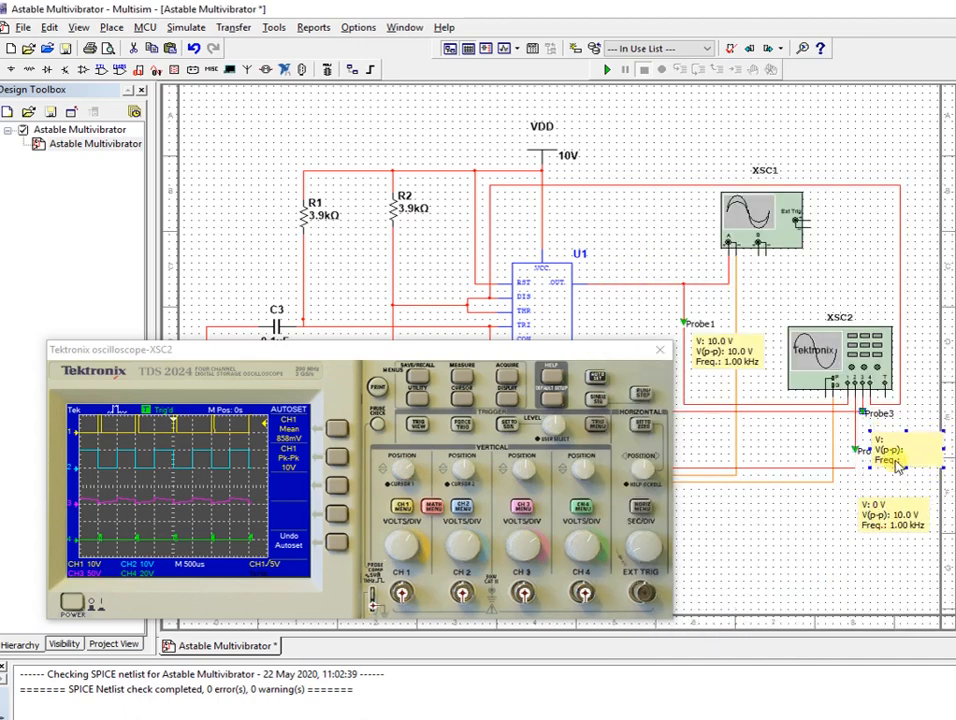
Place a measurement probe on XSC2's channel 4 wire, showing only V, V(p-p), V(dc), I and Freq. in its readout
left_click(186, 27)
left_click(840, 397)
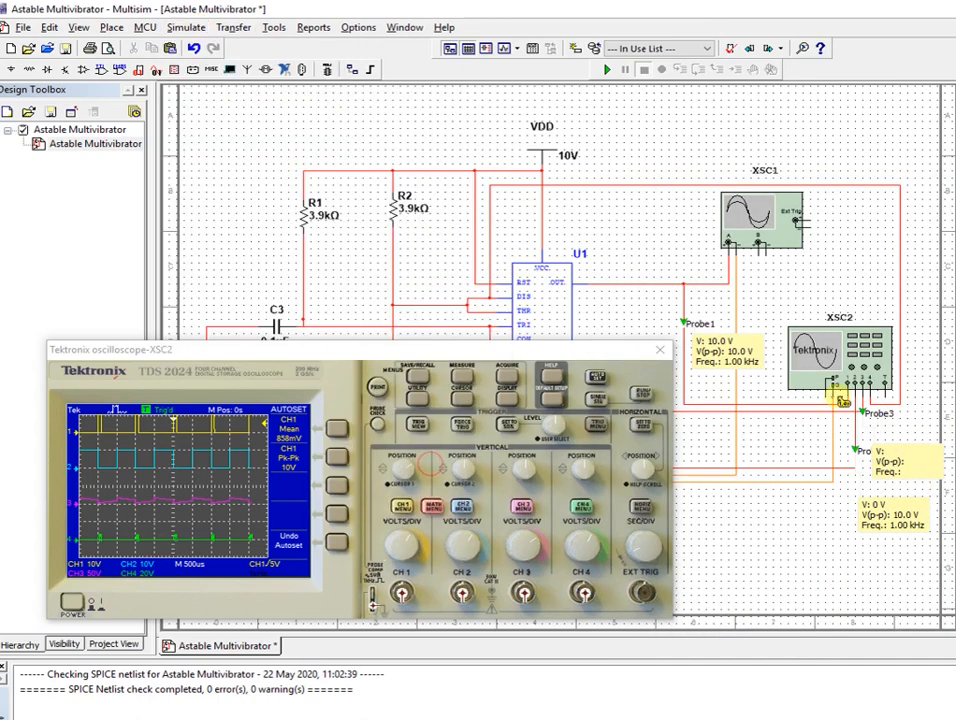
double_click(937, 454)
left_click(695, 315)
left_click(696, 330)
left_click(697, 371)
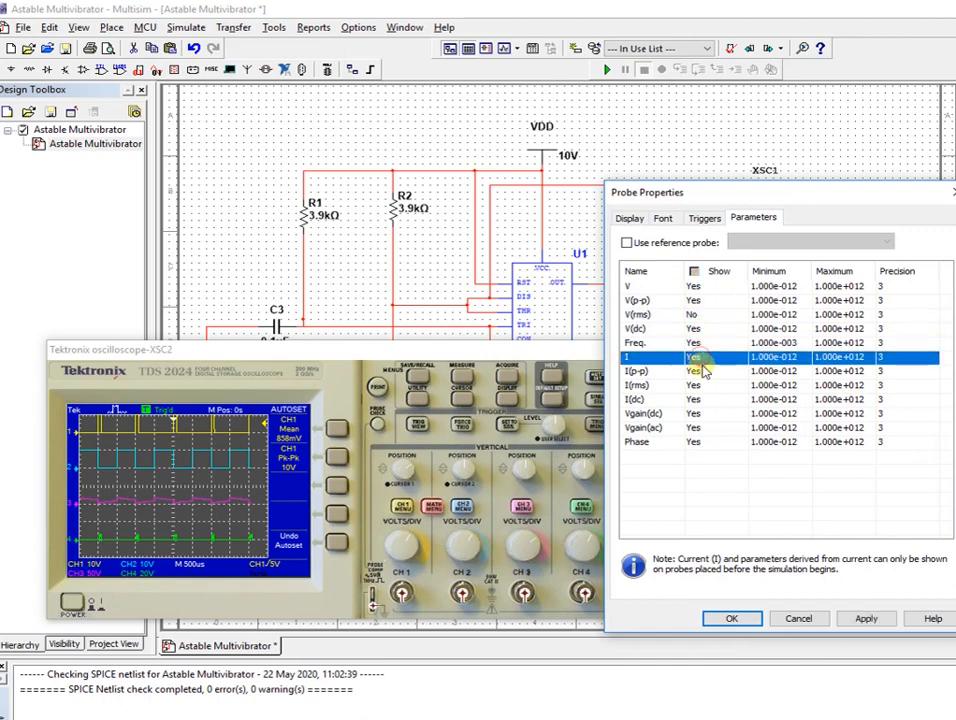
left_click(697, 385)
left_click(697, 399)
left_click(697, 413)
left_click(697, 427)
left_click(697, 442)
left_click(738, 616)
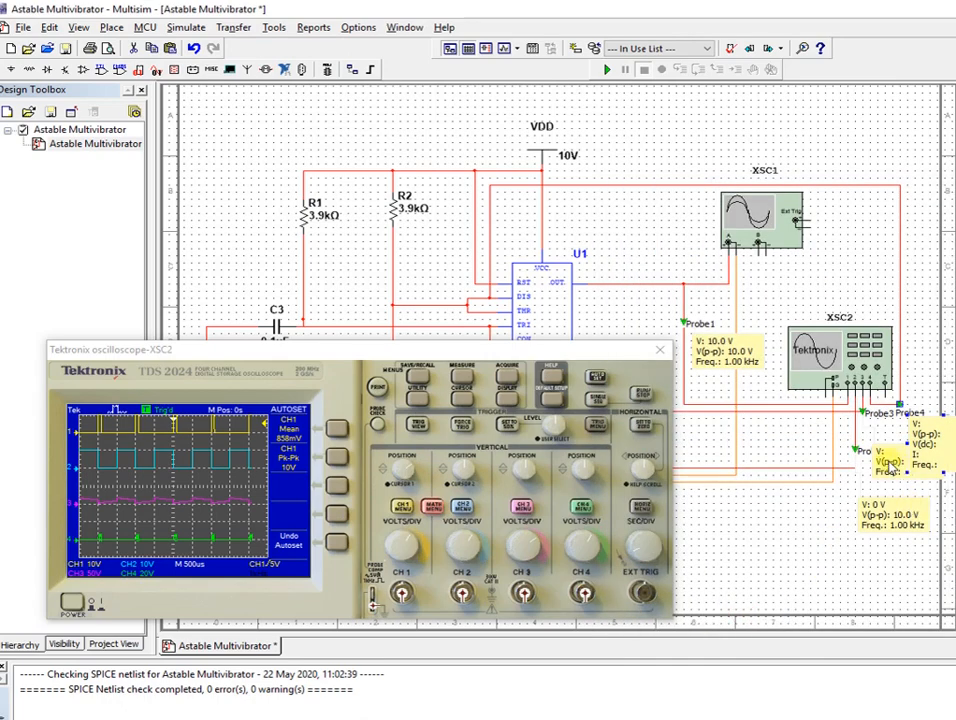
Add V(dc) to Probe3's readout
double_click(880, 459)
left_click(696, 329)
left_click(747, 615)
Rearrange the readouts of Probe2, Probe3 and Probe4 so that they do not overlap
left_click_drag(881, 515, 877, 558)
left_click_drag(895, 469, 895, 511)
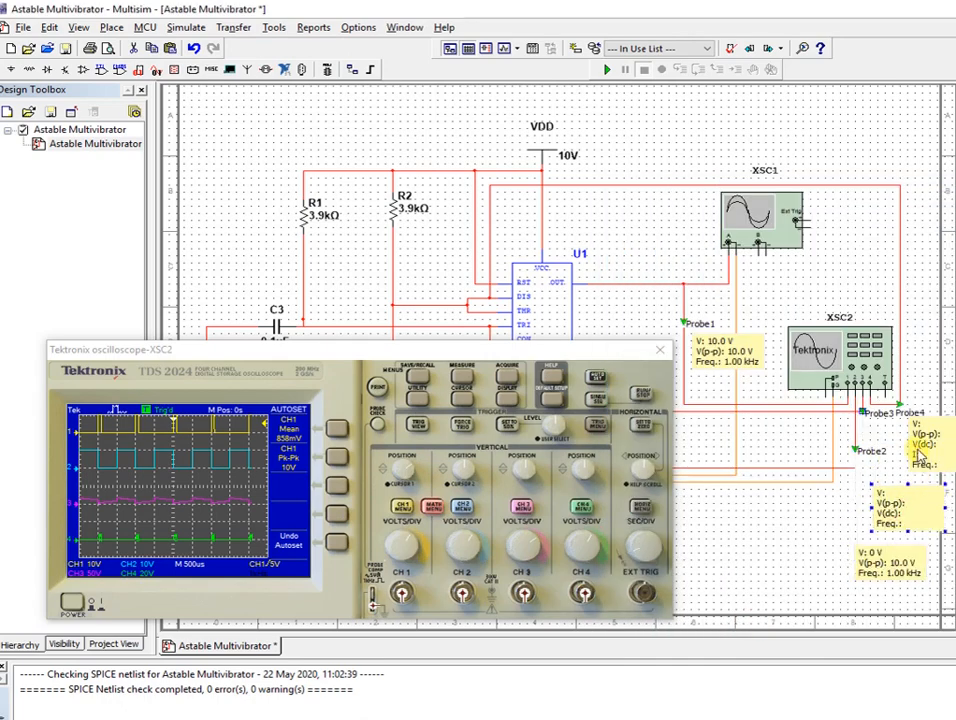
left_click_drag(930, 443, 922, 456)
left_click_drag(905, 504, 905, 519)
left_click_drag(883, 568, 881, 588)
left_click_drag(932, 449, 920, 450)
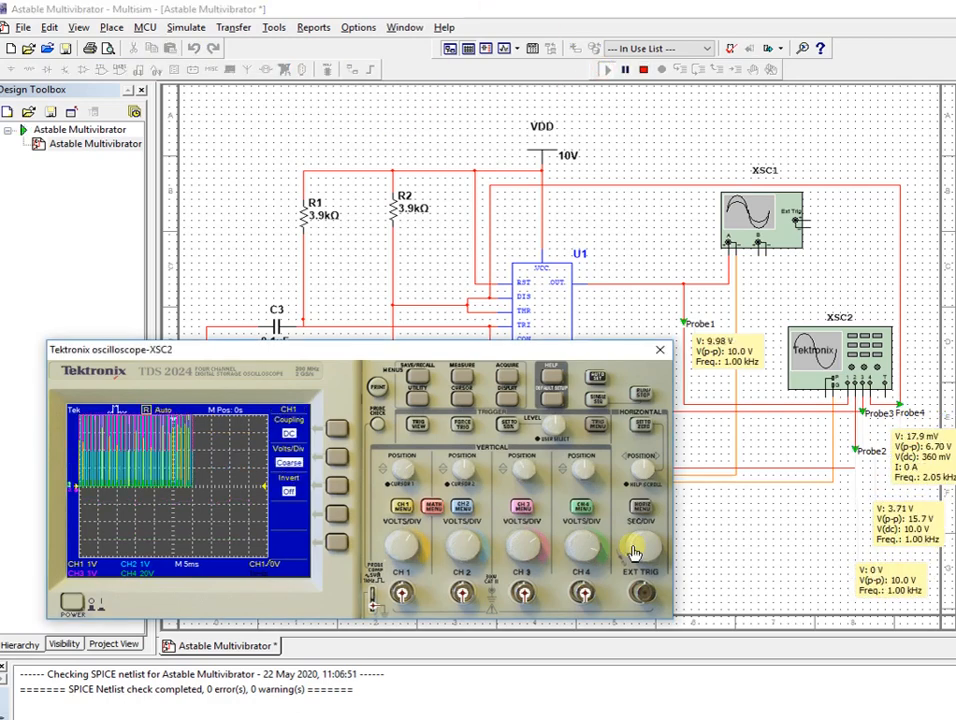
Rerun the simulation and set XSC2's time base to 100 µs per division
left_click_drag(633, 548, 641, 562)
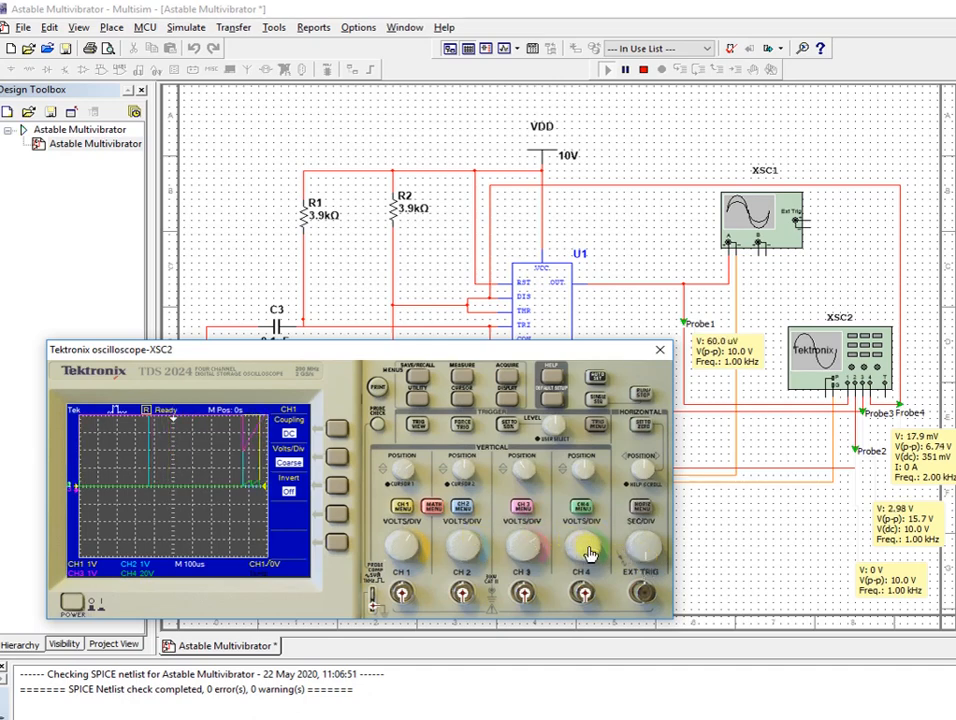
Set XSC2's channel 4 to 5 V per division and channel 3 to AC coupling at 5 V per division
left_click_drag(597, 557, 594, 550)
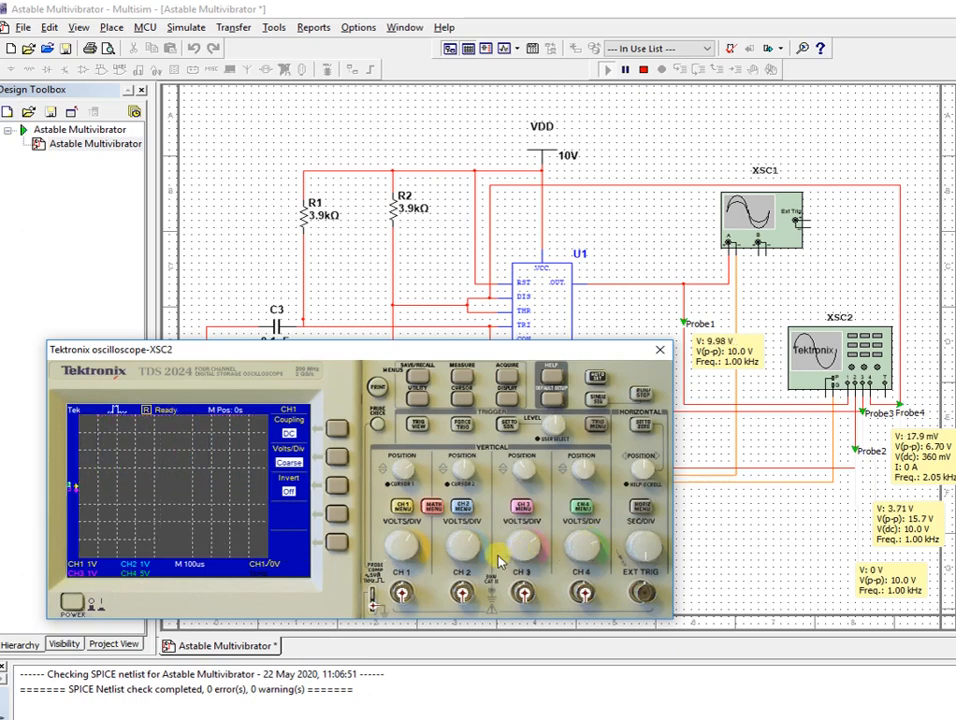
left_click(522, 508)
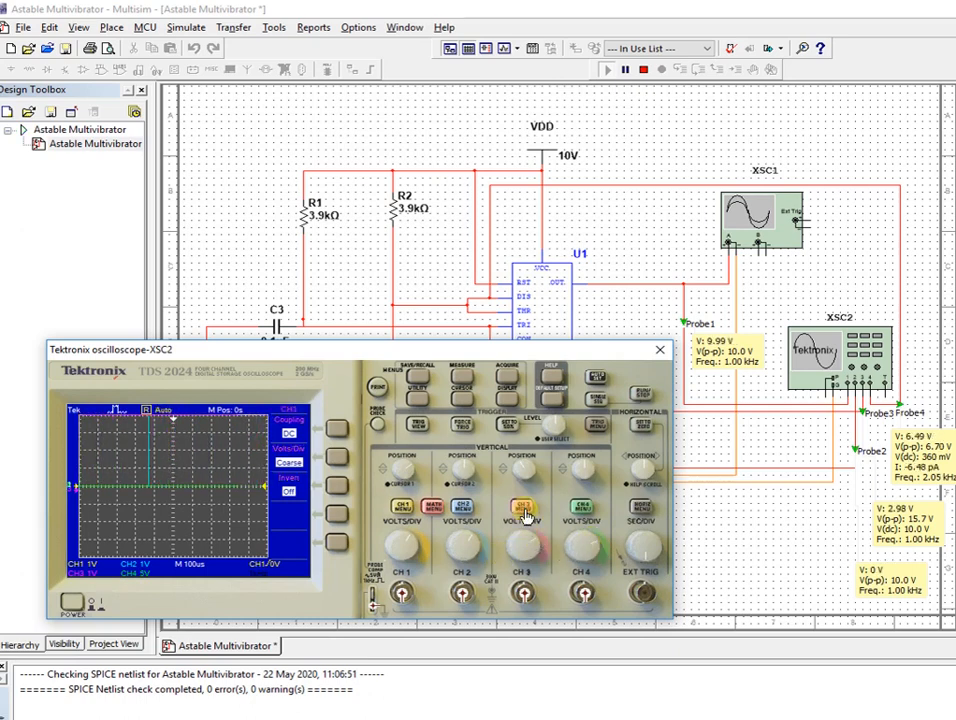
left_click(335, 431)
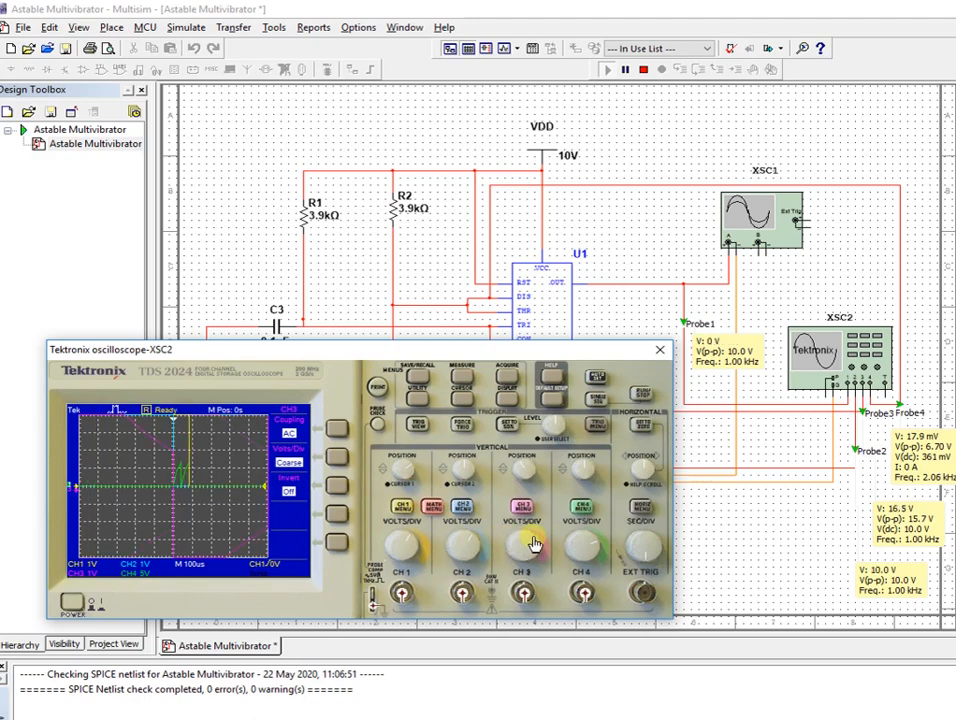
mouse_move(534, 543)
left_mouse_down()
mouse_move(505, 545)
mouse_move(519, 535)
mouse_move(535, 552)
left_mouse_up()
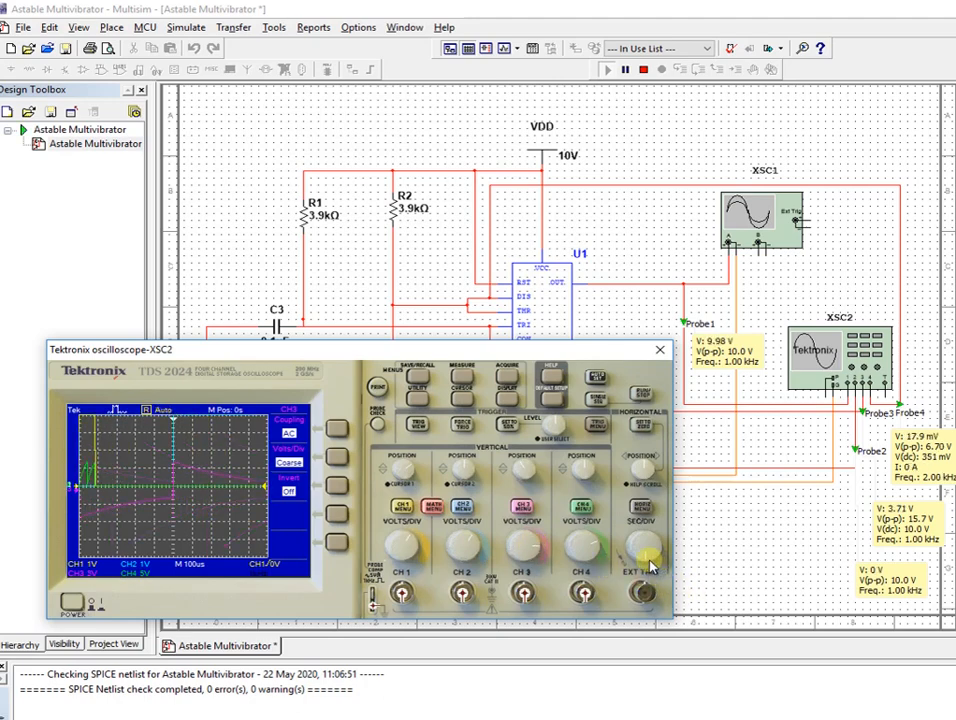
Set XSC2's time base to 10 ms per division
left_click_drag(649, 561, 641, 561)
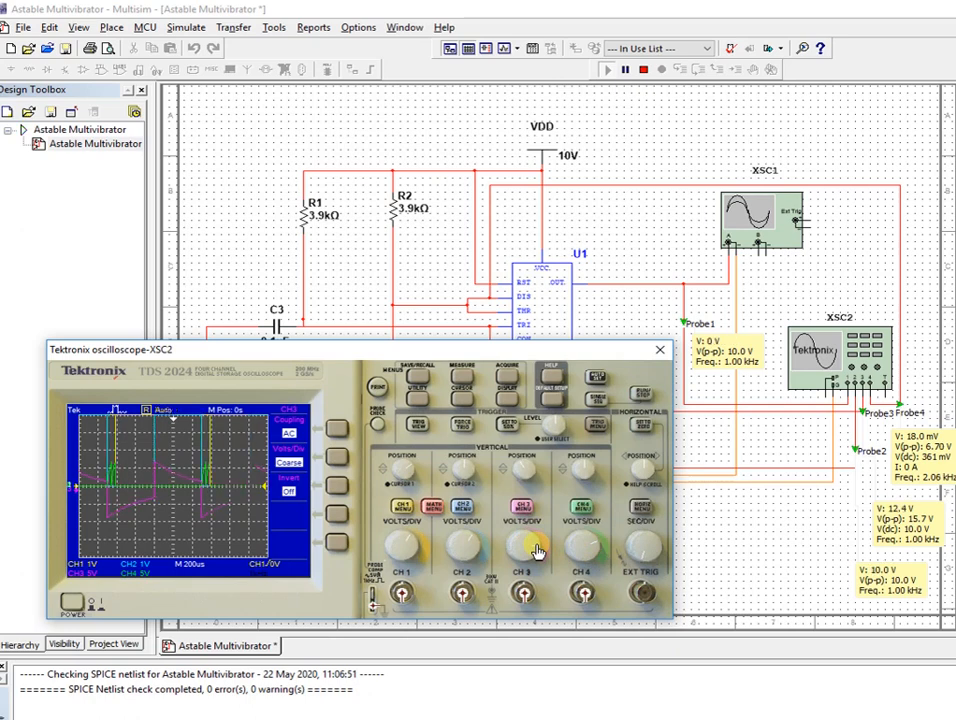
left_click(643, 566)
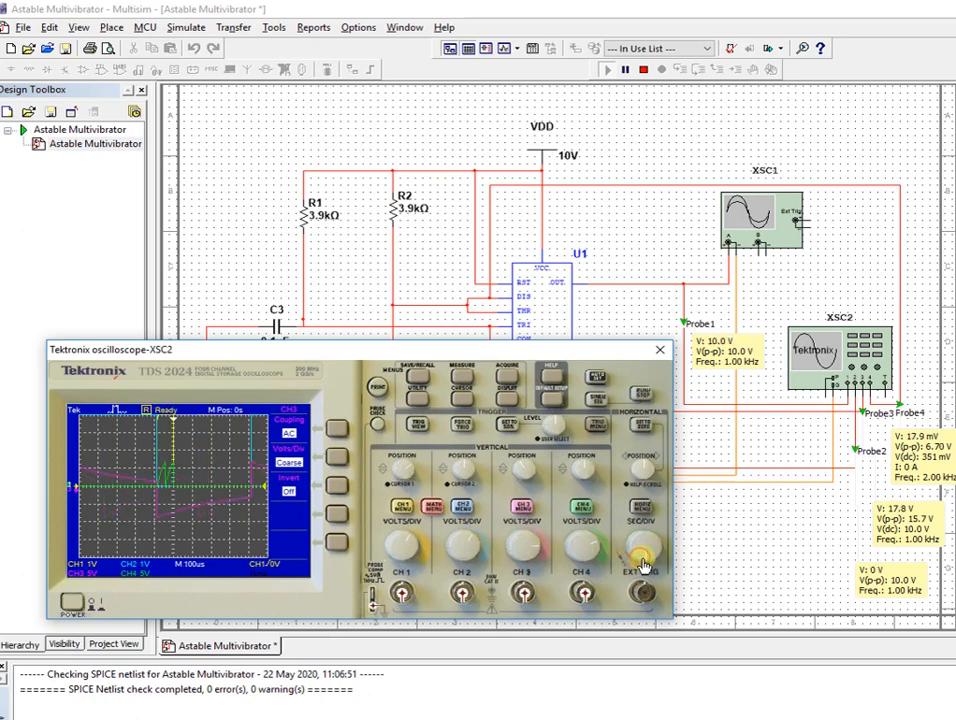
left_click_drag(648, 566, 628, 553)
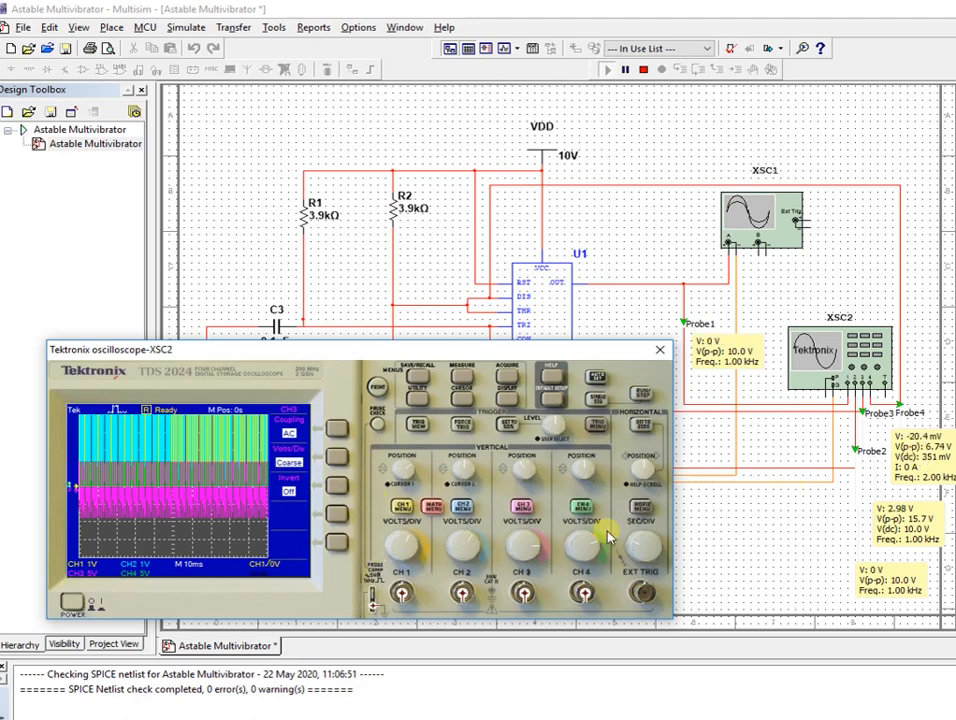
Autoset XSC2 and set its time base to 1 ms per division
left_click(597, 380)
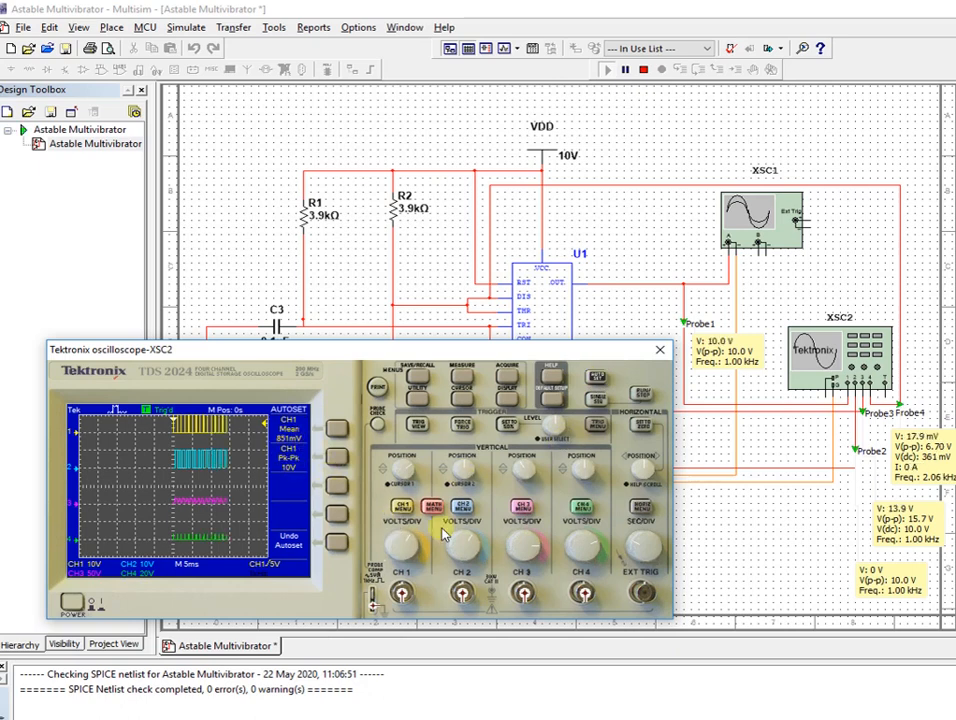
left_click(528, 510)
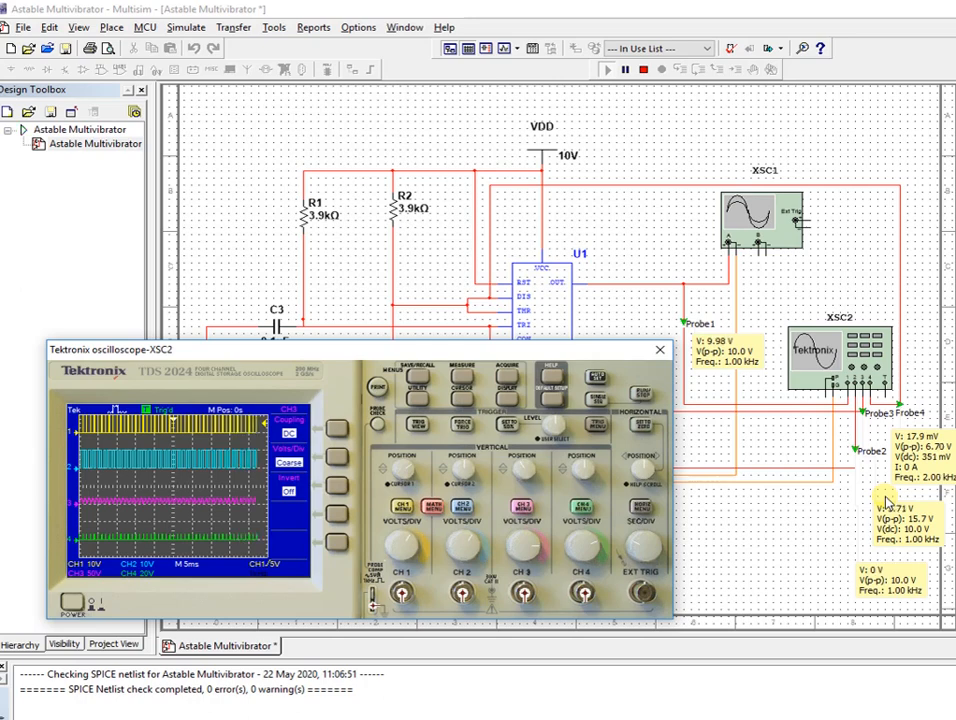
left_click(634, 546)
left_click(634, 554)
left_click(634, 556)
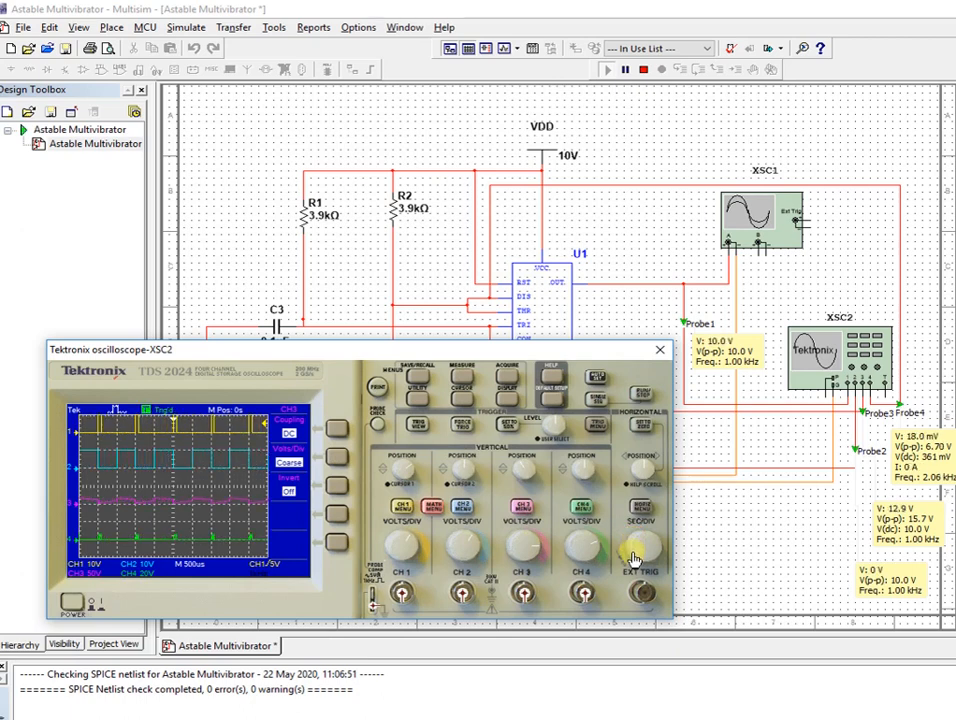
left_click(636, 558)
scroll(634, 558, "down", 2)
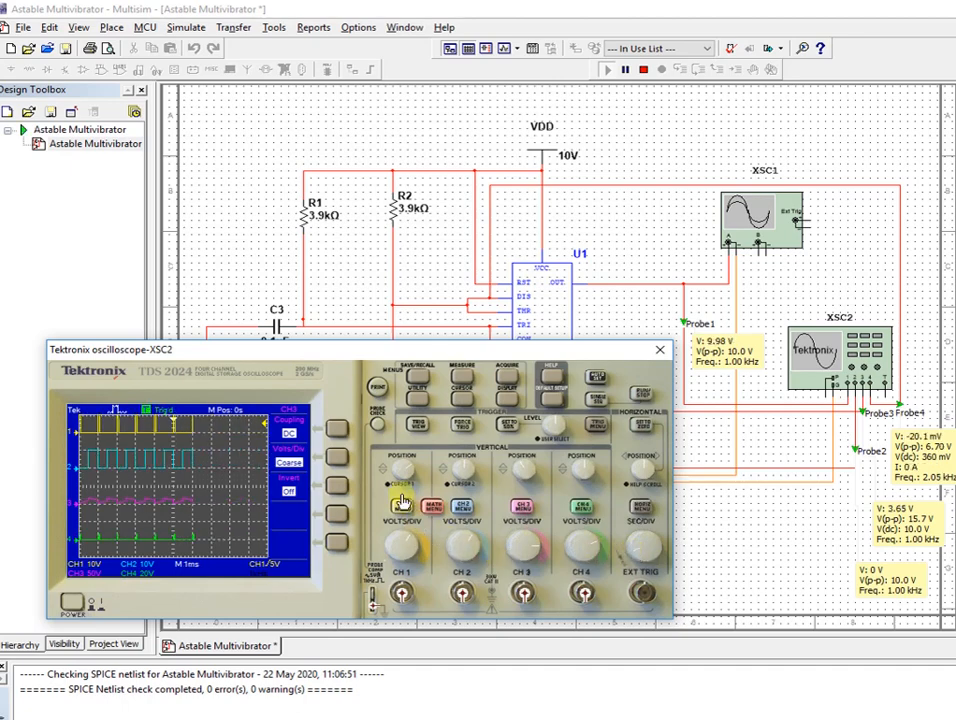
Autoset XSC2 again, hide channels 1 and 4, and scale channel 2 to 5 V and channel 3 to 10 V per division
left_click(600, 378)
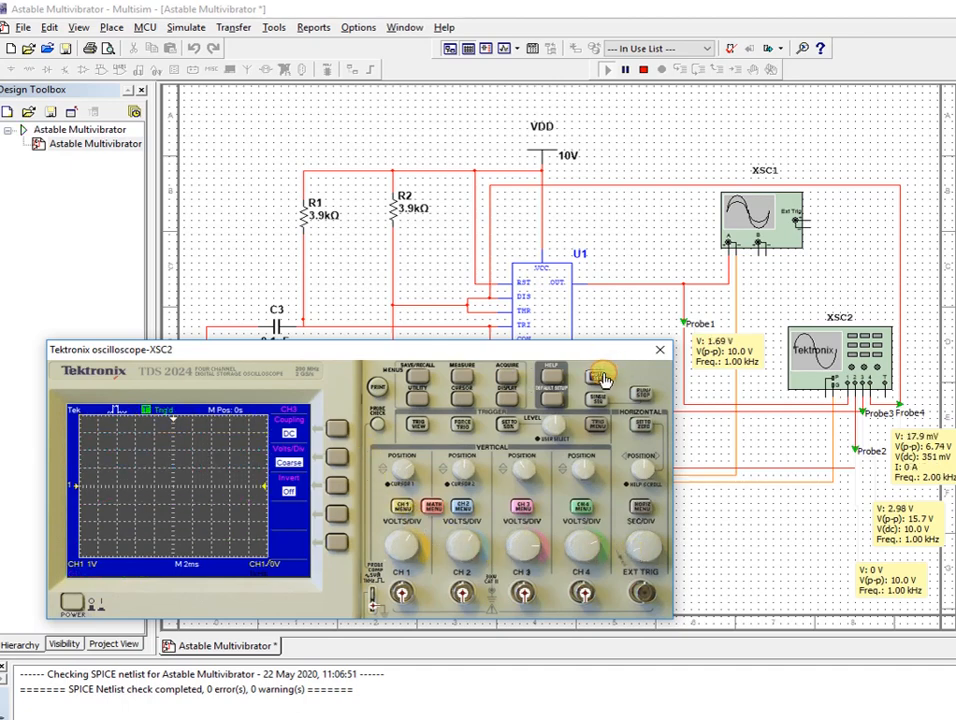
left_click(401, 507)
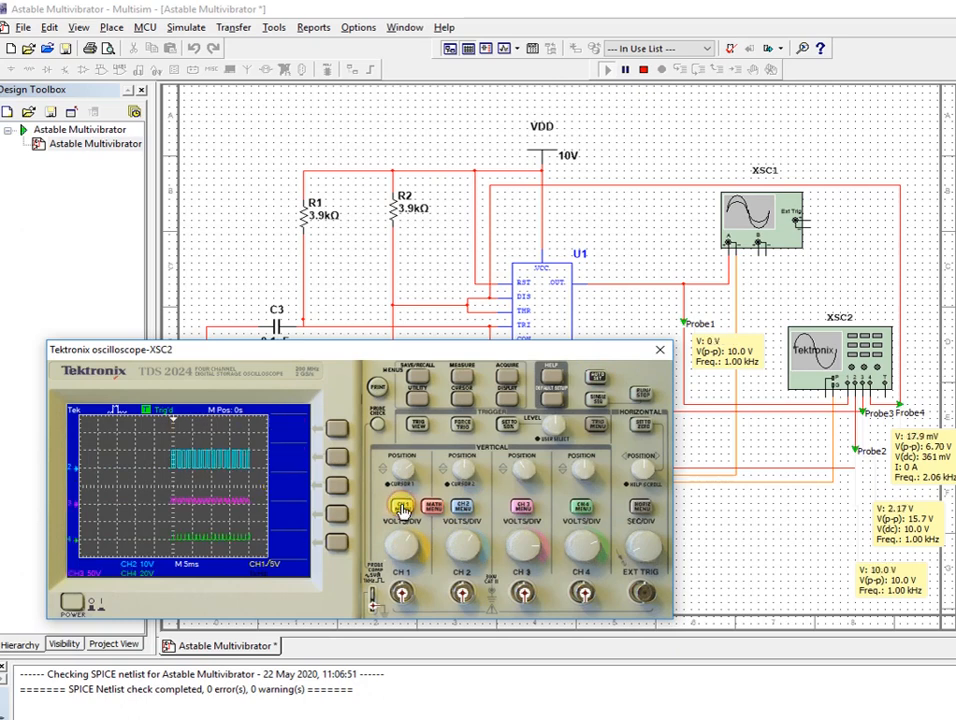
left_click(462, 507)
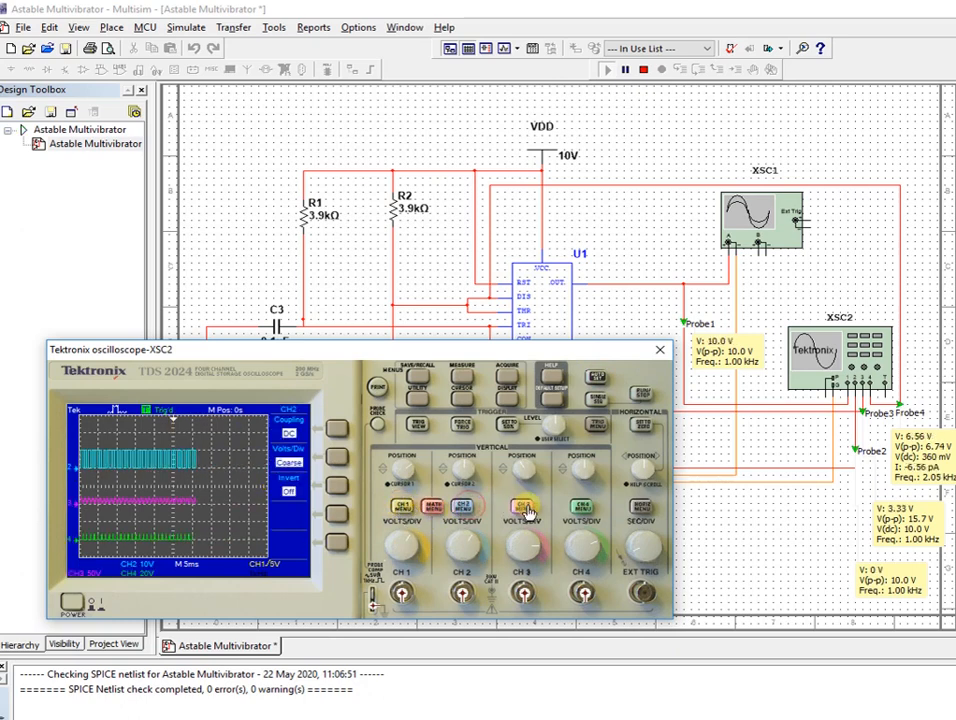
left_click(587, 510)
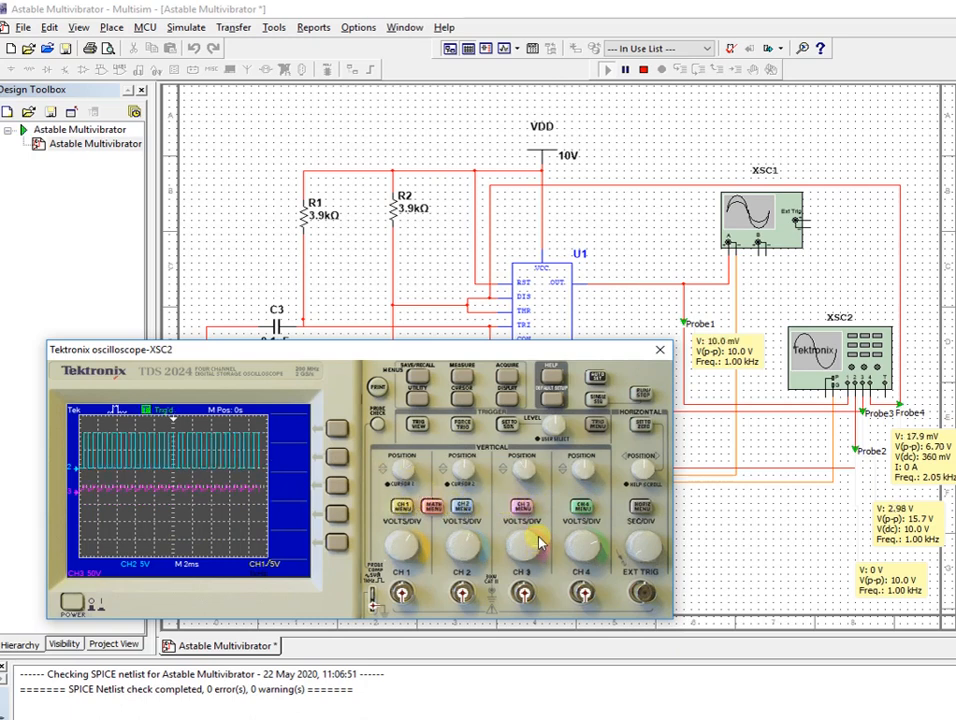
left_click(538, 544)
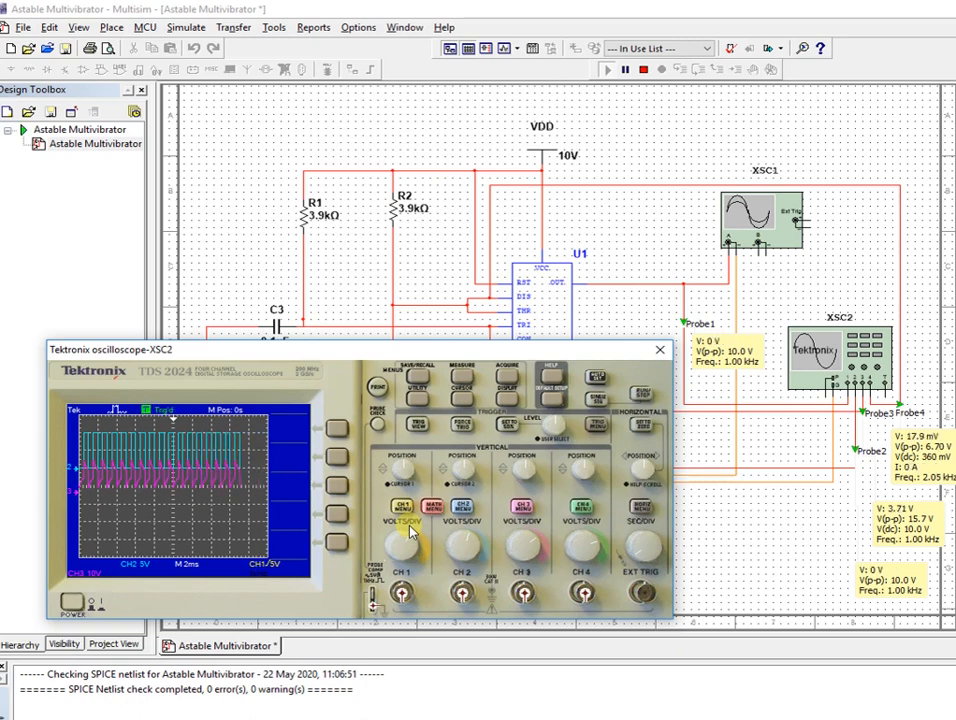
Display channels 1 and 4 again on XSC2 and set the time base to 200 µs per division
left_click(580, 510)
left_click(402, 507)
scroll(641, 548, "up", 3)
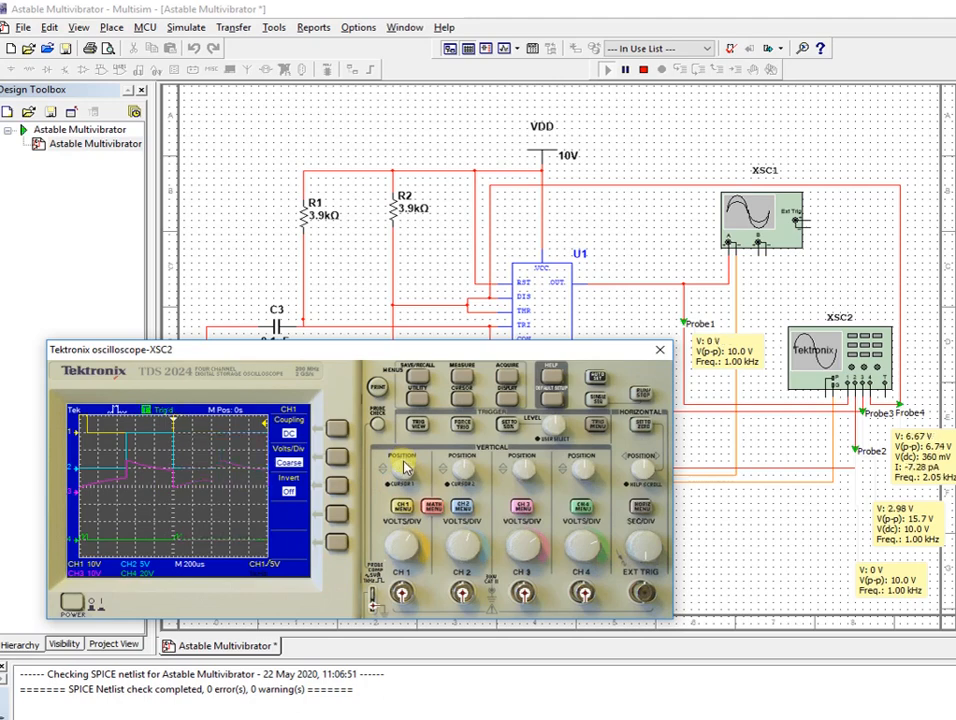
Lower channel 1's trace slightly and raise channel 4's trace to a vertical position of about 52 V on XSC2
mouse_move(404, 468)
left_mouse_down()
mouse_move(397, 504)
mouse_move(408, 482)
left_mouse_up()
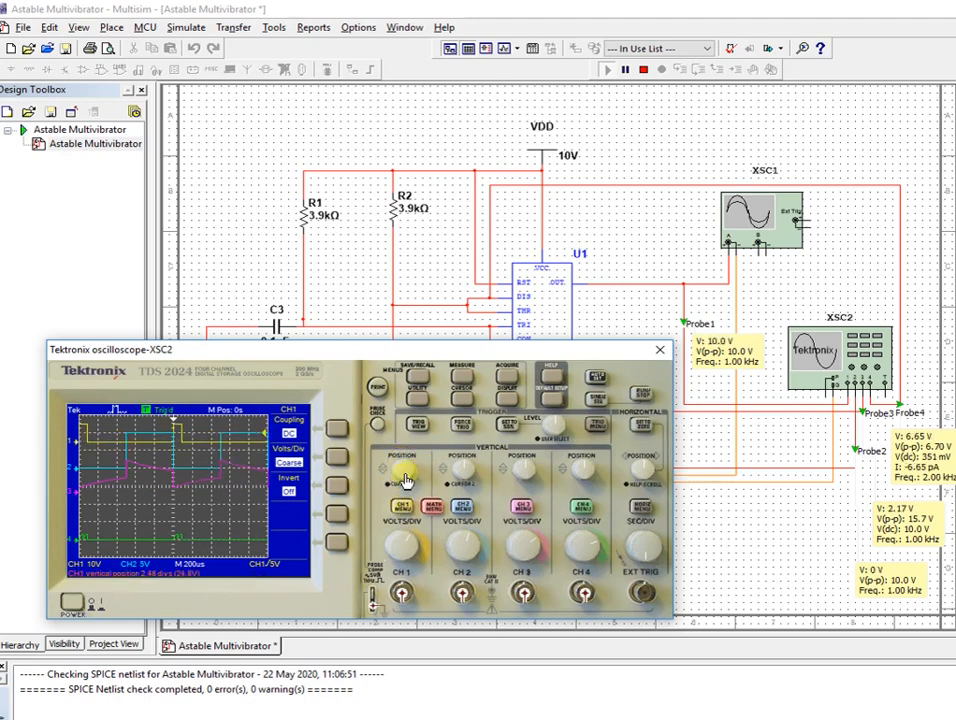
mouse_move(582, 468)
left_mouse_down()
mouse_move(576, 478)
mouse_move(582, 437)
mouse_move(591, 470)
mouse_move(580, 482)
mouse_move(576, 465)
mouse_move(586, 476)
mouse_move(590, 459)
mouse_move(558, 438)
left_mouse_up()
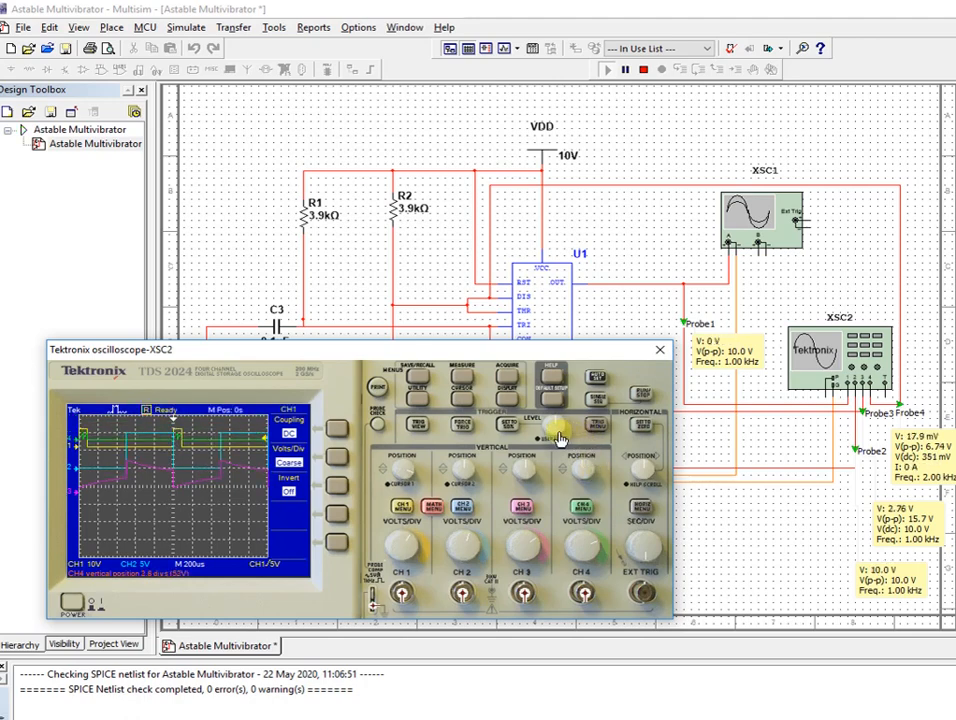